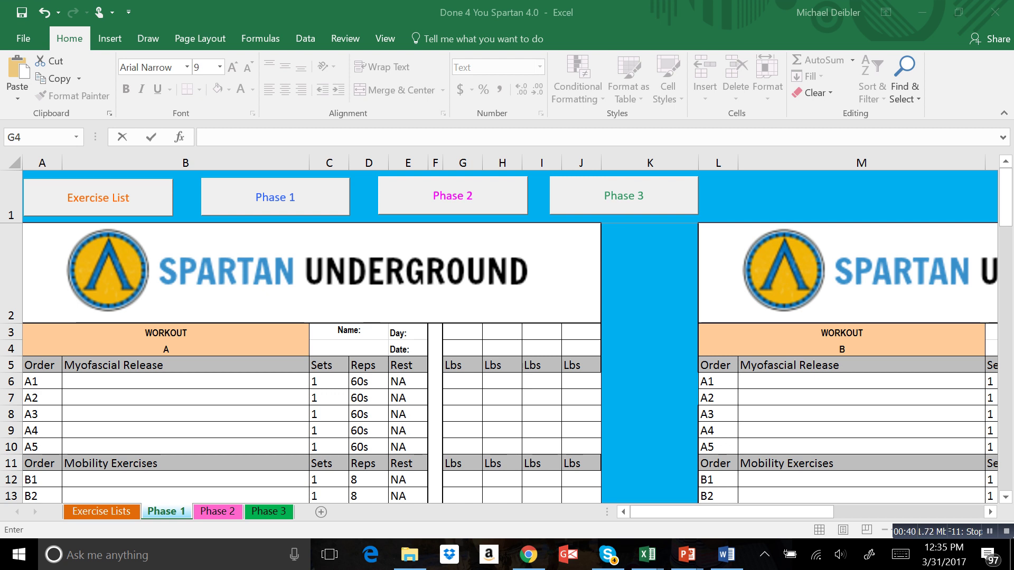
# - Jump to the Phase 3 sheet, return to Phase 1, and scroll to workout A's Myofascial Release rows
pyautogui.click(624, 195)
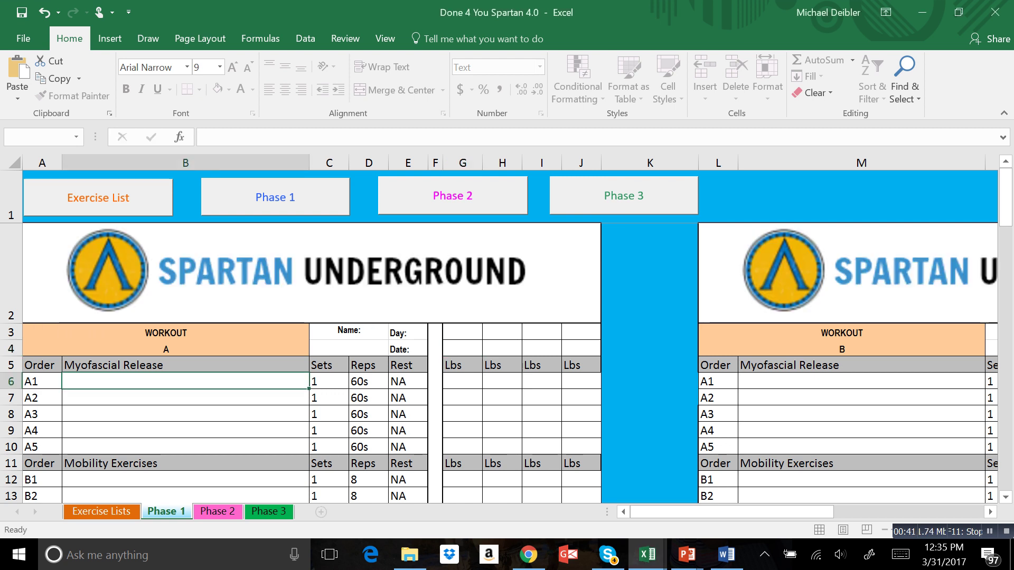
pyautogui.click(275, 197)
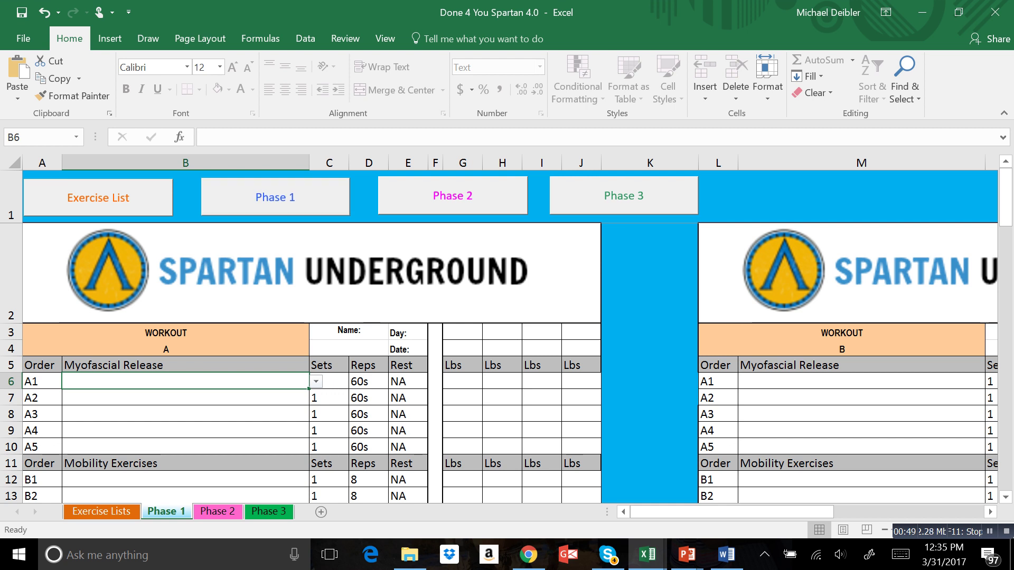
pyautogui.scroll(-1, 507, 338)
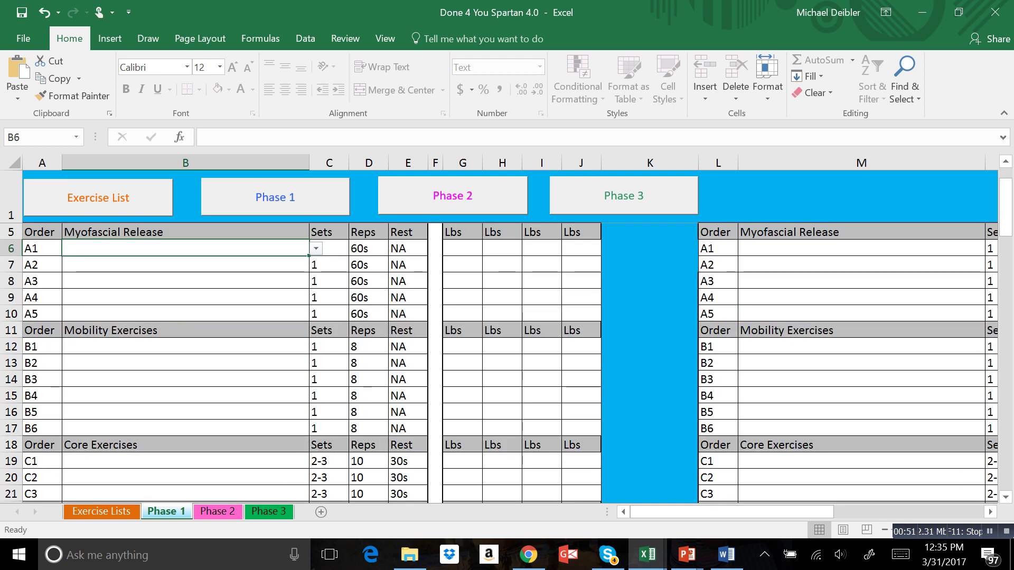
pyautogui.scroll(1, 507, 338)
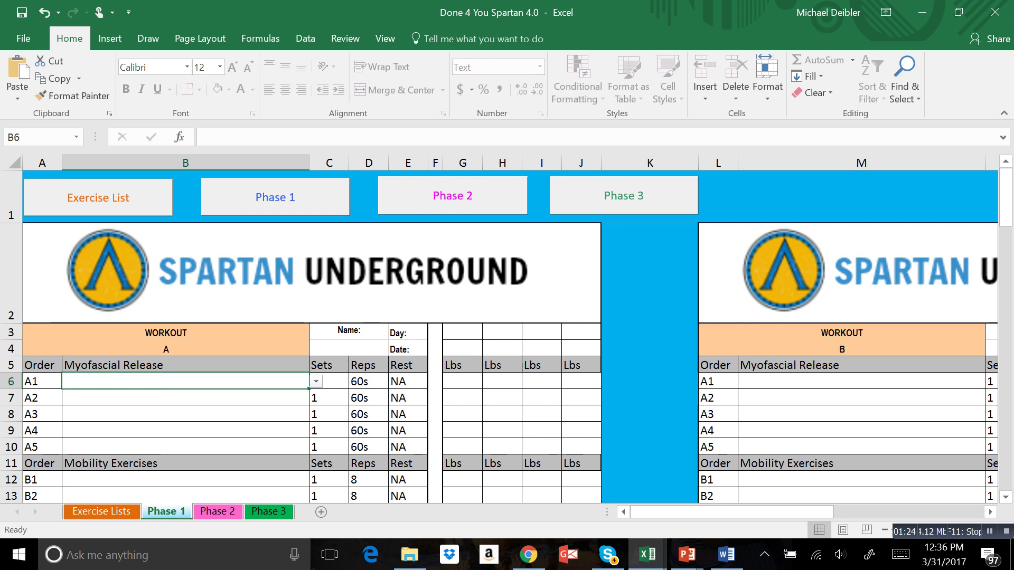
# - Pick Pectorals in B6, Gastroc/Soleus in B7 and Hip Rotators in B8 from the exercise dropdowns
pyautogui.hotkey('alt', 'Down')
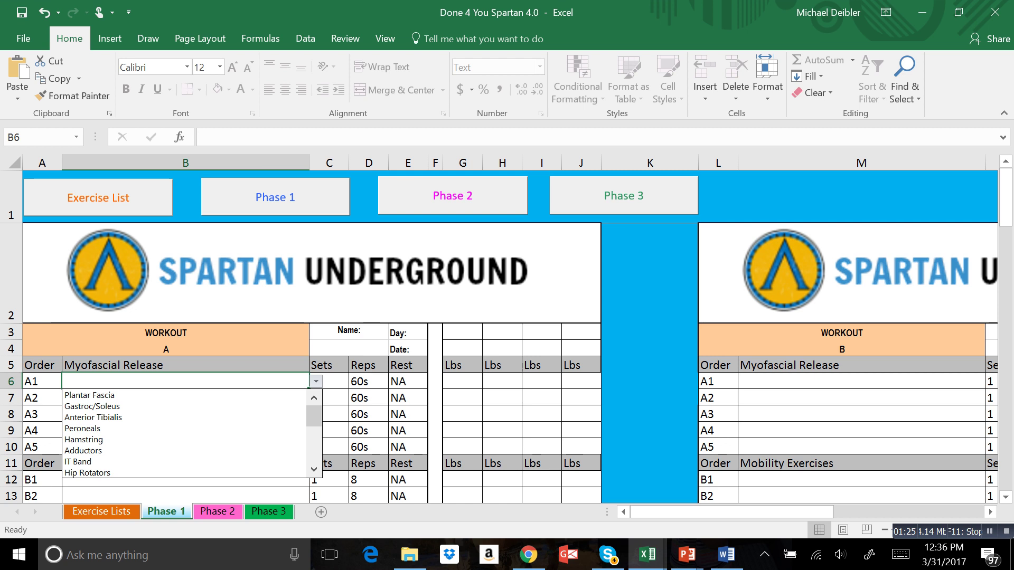
pyautogui.scroll(-8, 185, 433)
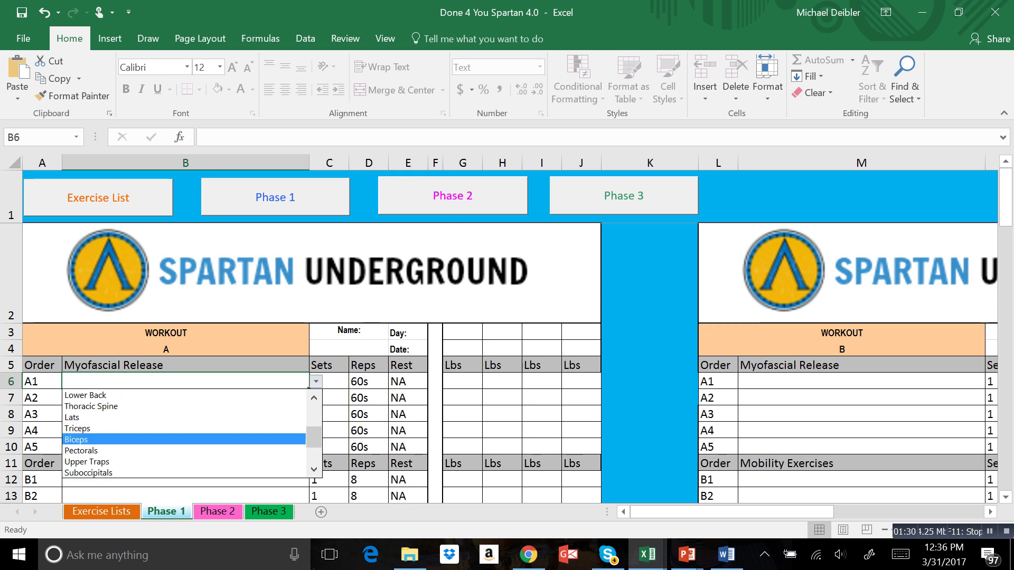
pyautogui.click(79, 450)
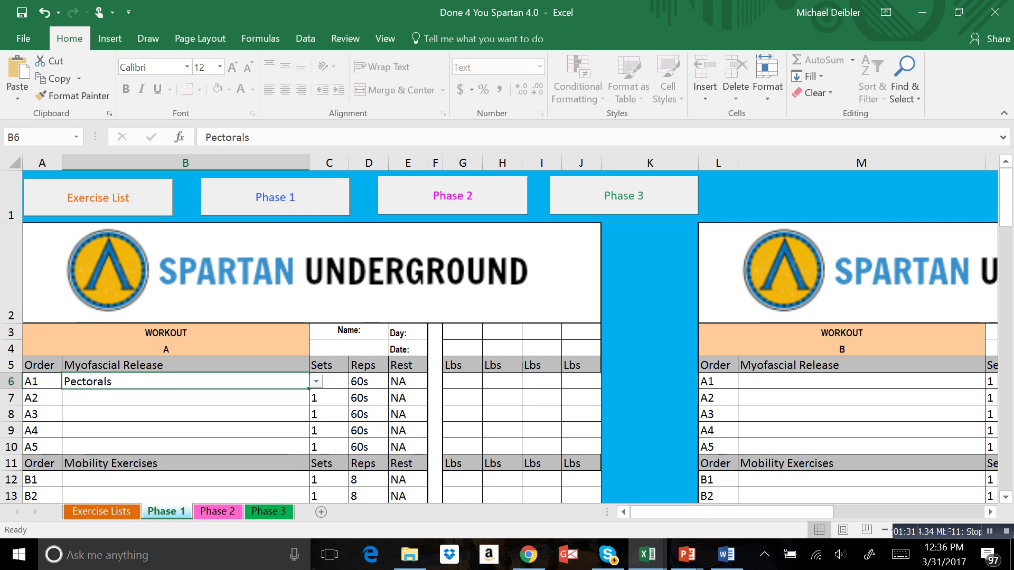
pyautogui.click(185, 398)
pyautogui.hotkey('alt', 'Down')
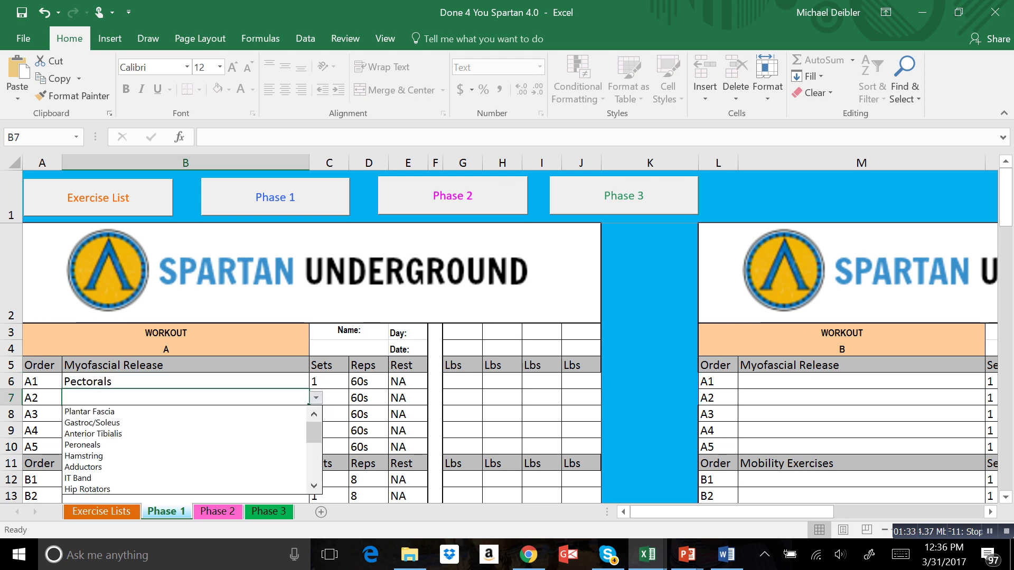
pyautogui.press('Down')
pyautogui.press('Down')
pyautogui.press('Return')
pyautogui.click(185, 414)
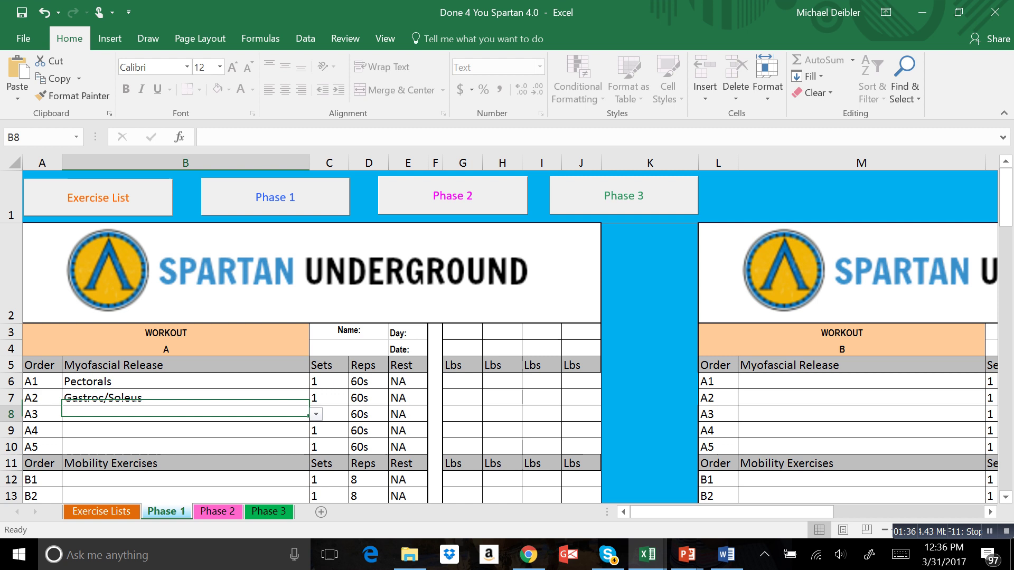
pyautogui.hotkey('alt', 'Down')
pyautogui.press('Down')
pyautogui.press('Down')
pyautogui.press('Down')
pyautogui.press('Down')
pyautogui.press('Down')
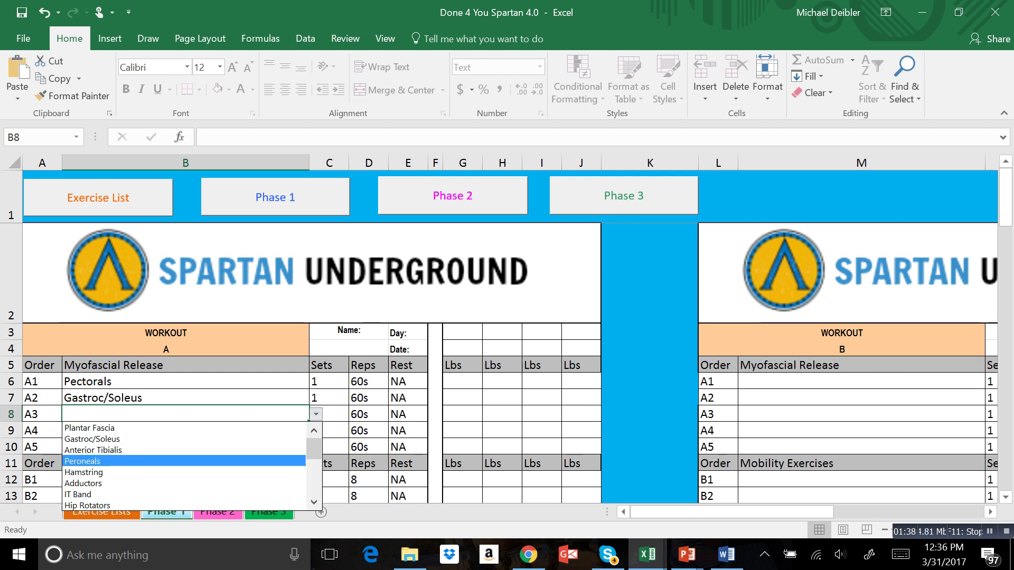
pyautogui.press('Down')
pyautogui.press('Down')
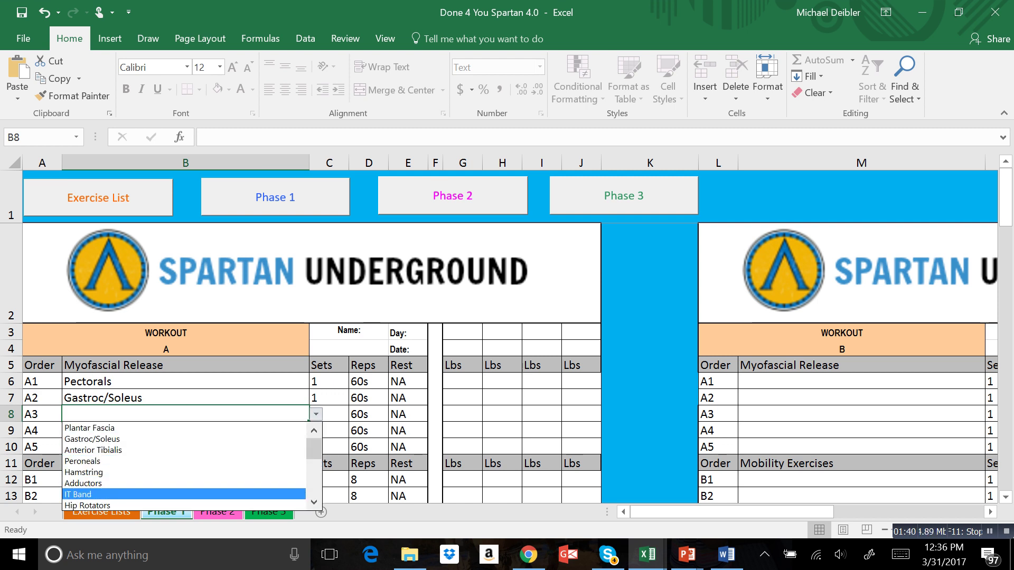
pyautogui.press('Return')
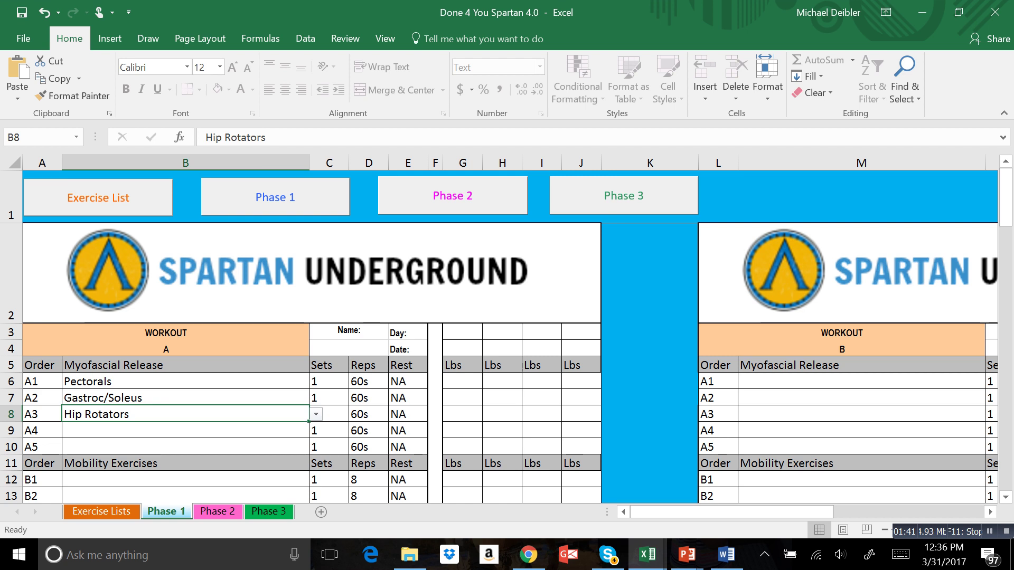
# - Set mobility cells B12 and B13 to Seated Dorsiflexion/Plantarflexion and Over Under Walks
pyautogui.scroll(-1, 507, 359)
pyautogui.scroll(-2, 507, 344)
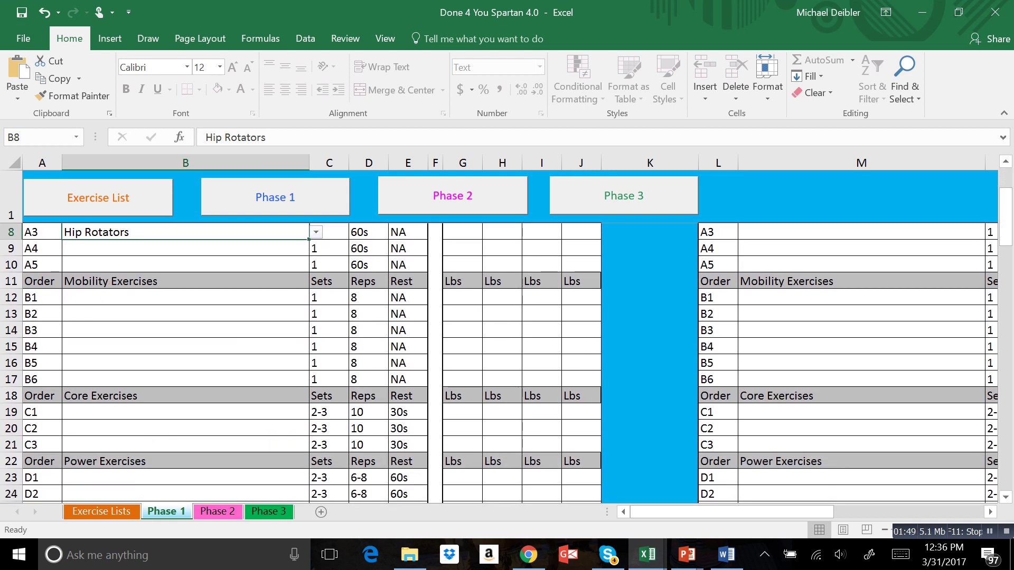
pyautogui.click(185, 298)
pyautogui.hotkey('alt', 'Down')
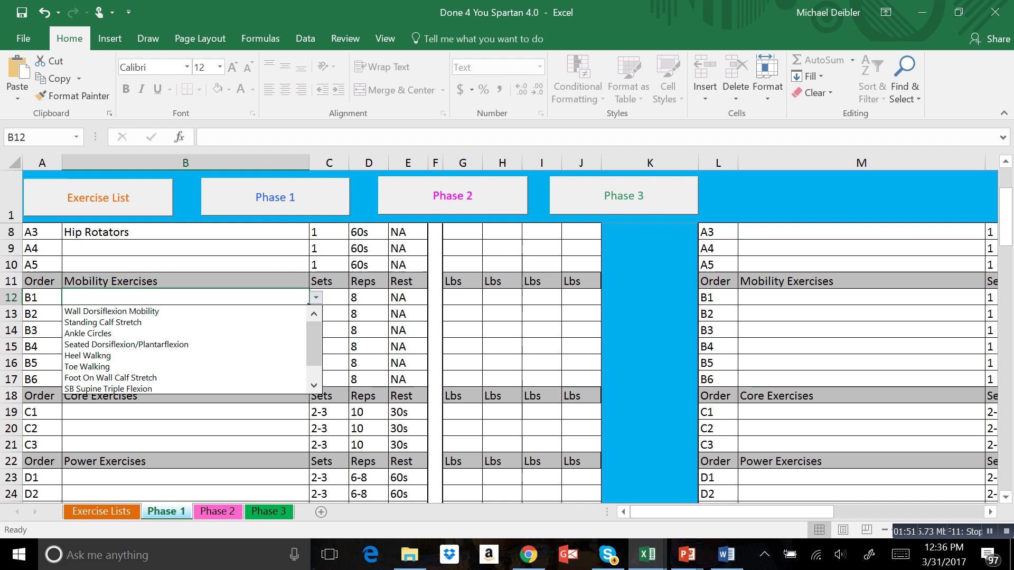
pyautogui.press('Down')
pyautogui.press('Down')
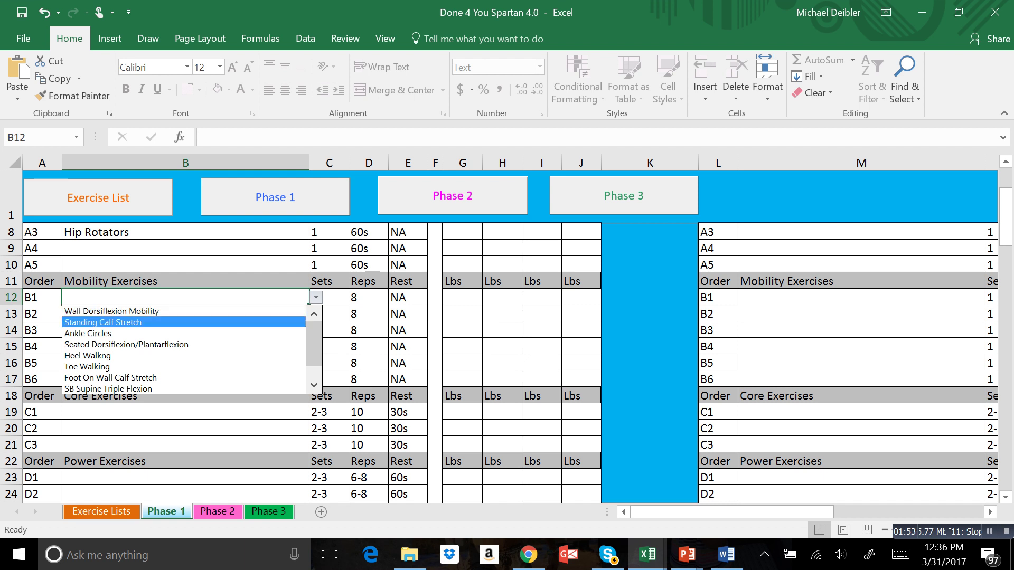
pyautogui.press('Down')
pyautogui.press('Down')
pyautogui.press('Return')
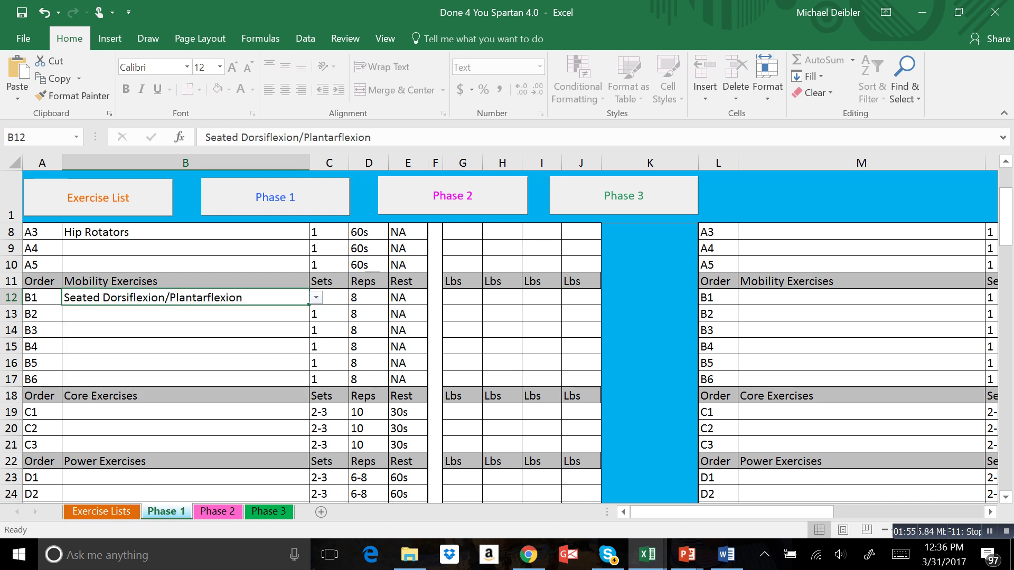
pyautogui.press('Return')
pyautogui.hotkey('alt', 'Down')
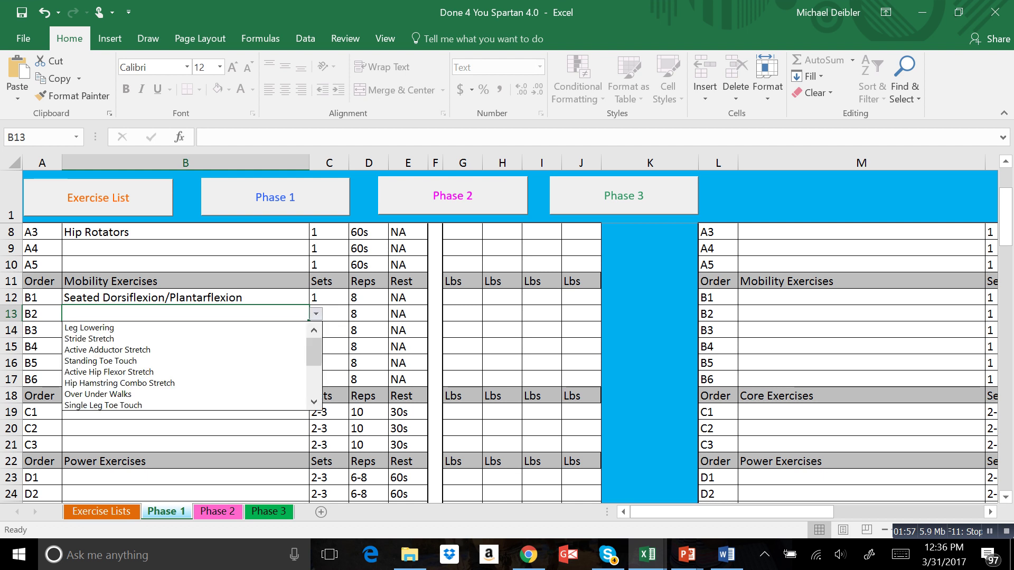
pyautogui.press('Down')
pyautogui.press('Down')
pyautogui.press('Down')
pyautogui.press('Down')
pyautogui.press('Down')
pyautogui.press('Down')
pyautogui.press('Down')
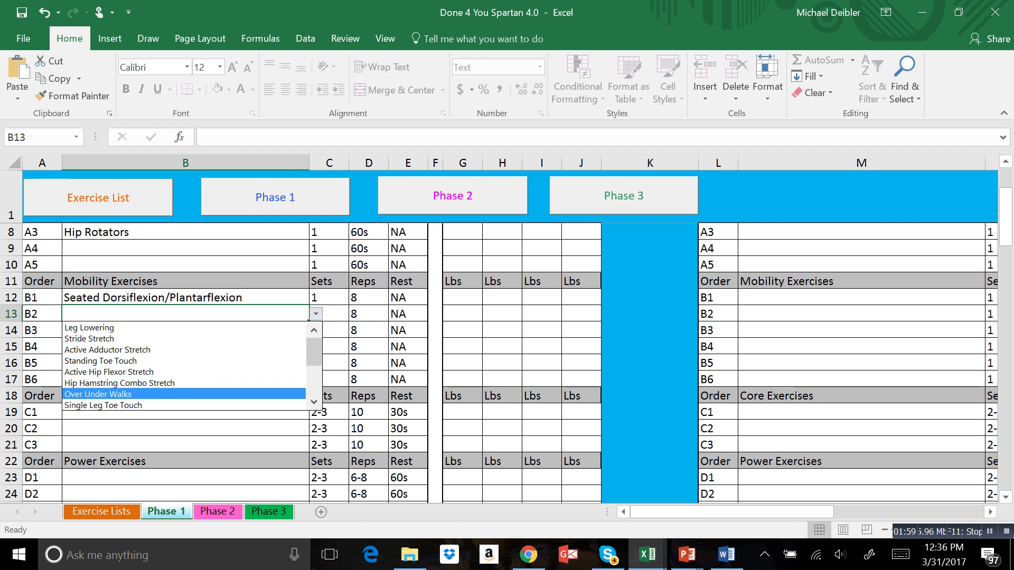
pyautogui.press('Return')
# - Fill B14–B16 with Standing Toe Touch, Side Lying Tspine Rotation and TRX Step Through w/ Fly
pyautogui.press('Return')
pyautogui.hotkey('alt', 'Down')
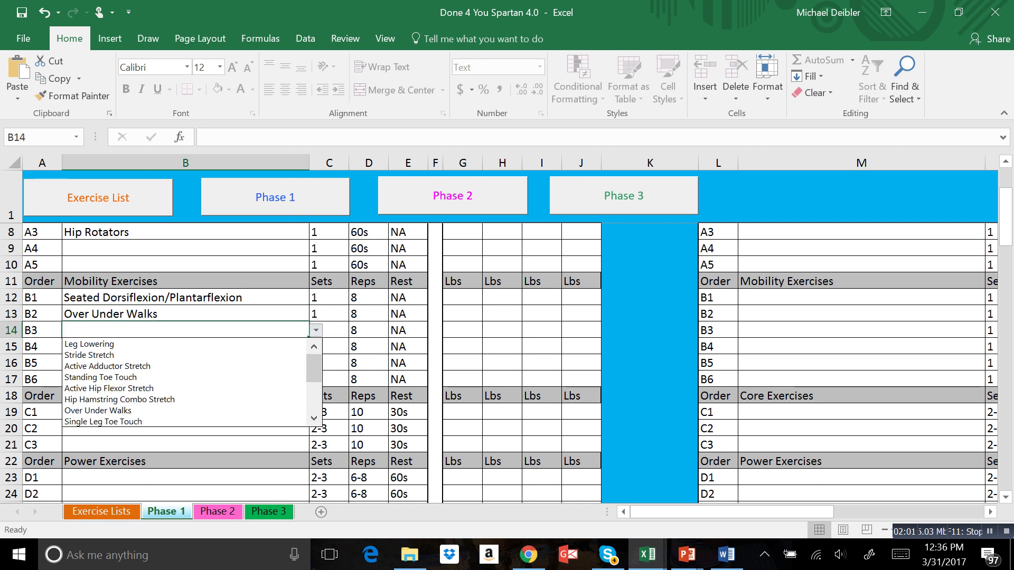
pyautogui.press('Down')
pyautogui.press('Down')
pyautogui.press('Down')
pyautogui.press('Down')
pyautogui.press('Return')
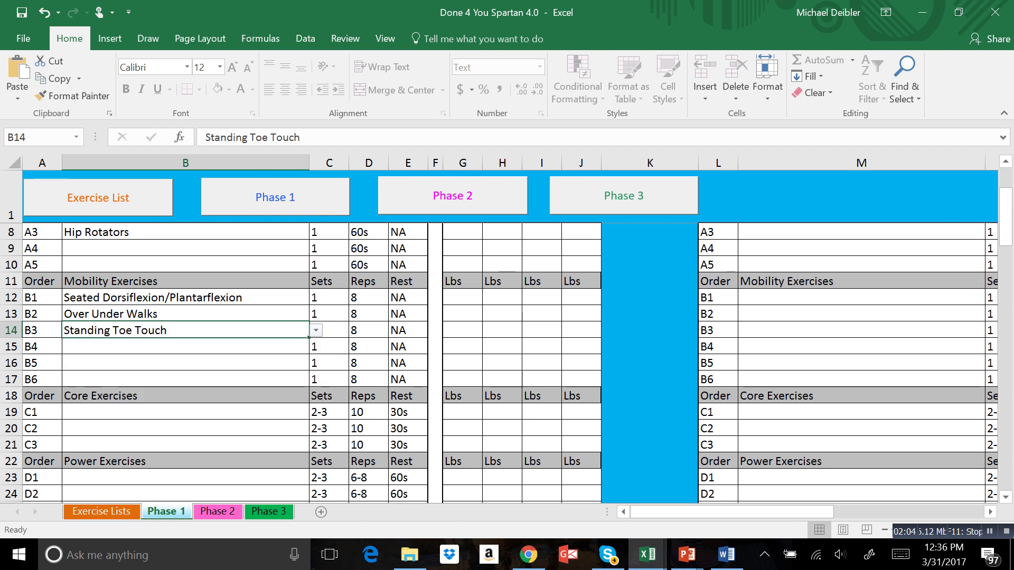
pyautogui.press('Return')
pyautogui.hotkey('alt', 'Down')
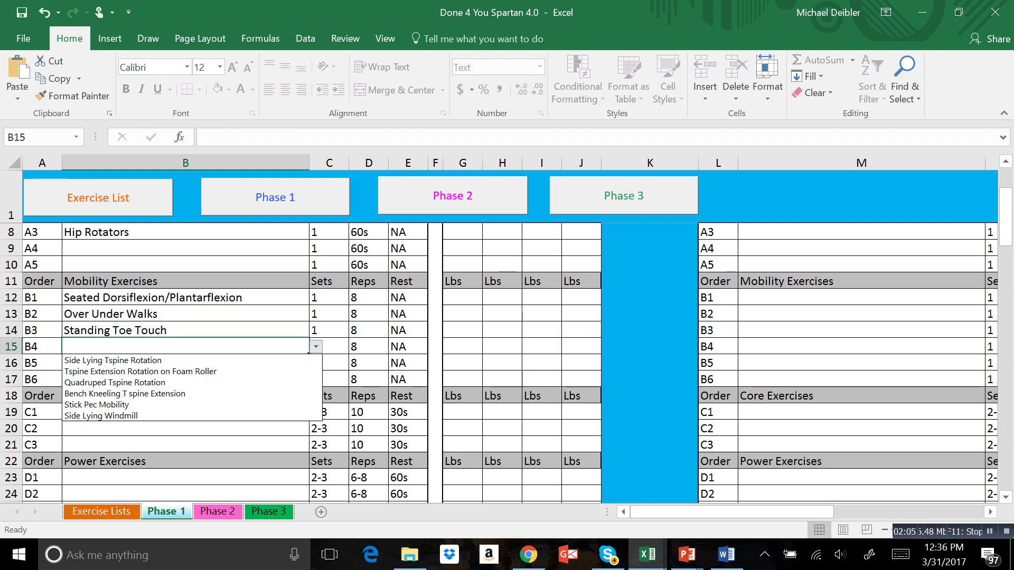
pyautogui.press('Down')
pyautogui.press('Return')
pyautogui.press('Return')
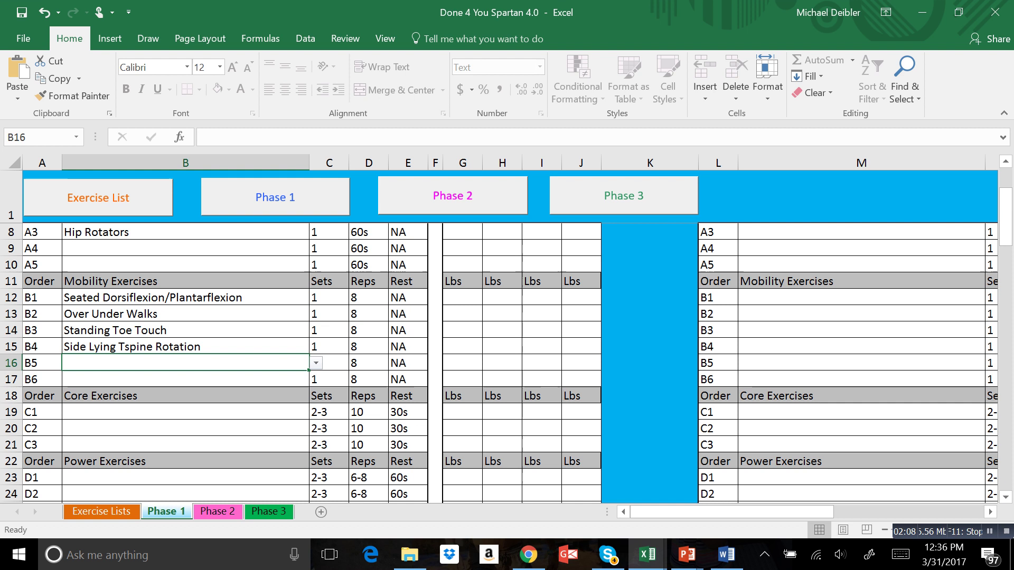
pyautogui.hotkey('alt', 'Down')
pyautogui.press('Down')
pyautogui.press('Down')
pyautogui.press('Down')
pyautogui.press('Return')
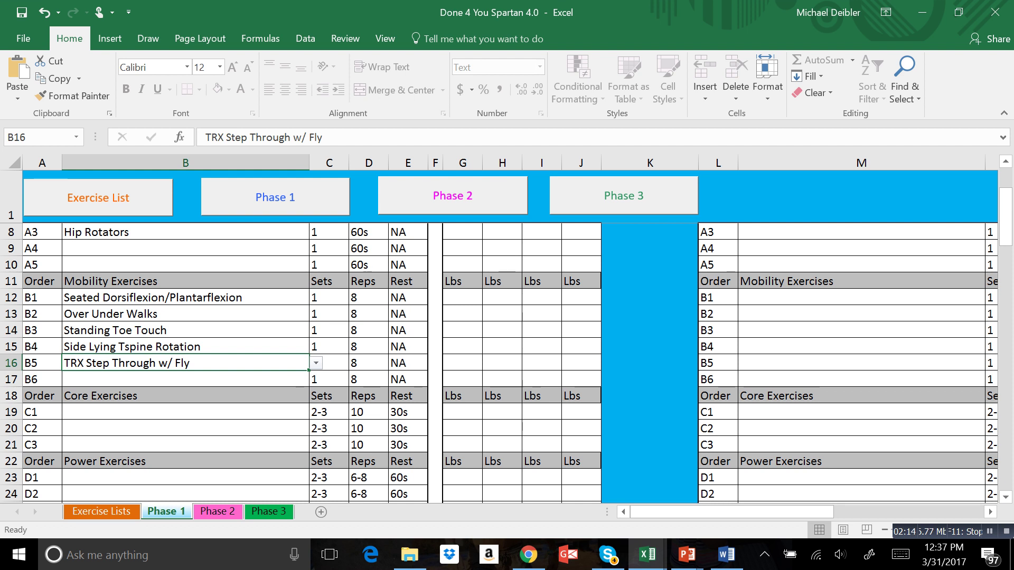
# - Set core slots C1 and C2 to Reverse Crunches and Back Extension ISO-45 Degrees
pyautogui.scroll(-1, 506, 363)
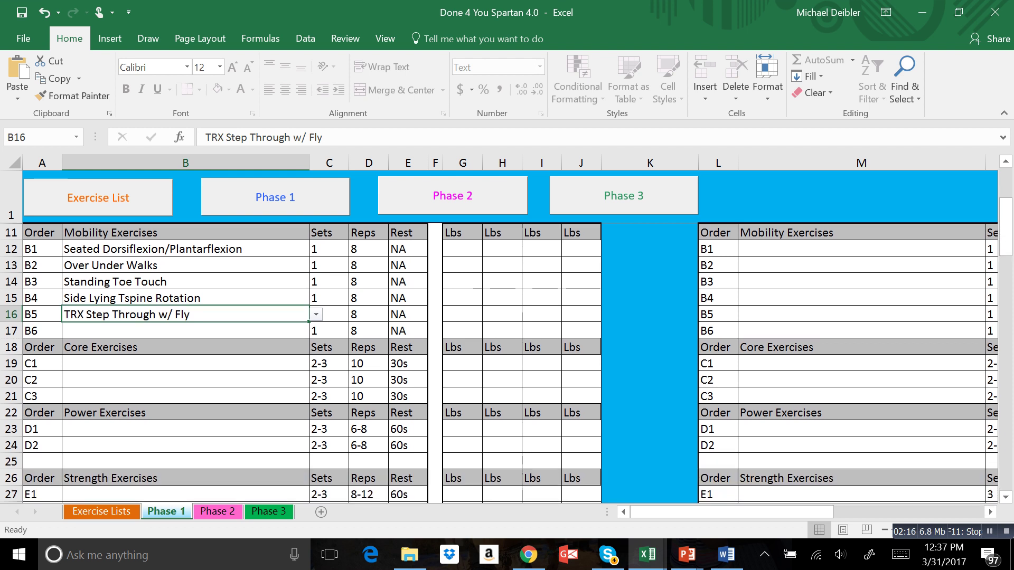
pyautogui.click(185, 363)
pyautogui.hotkey('alt', 'Down')
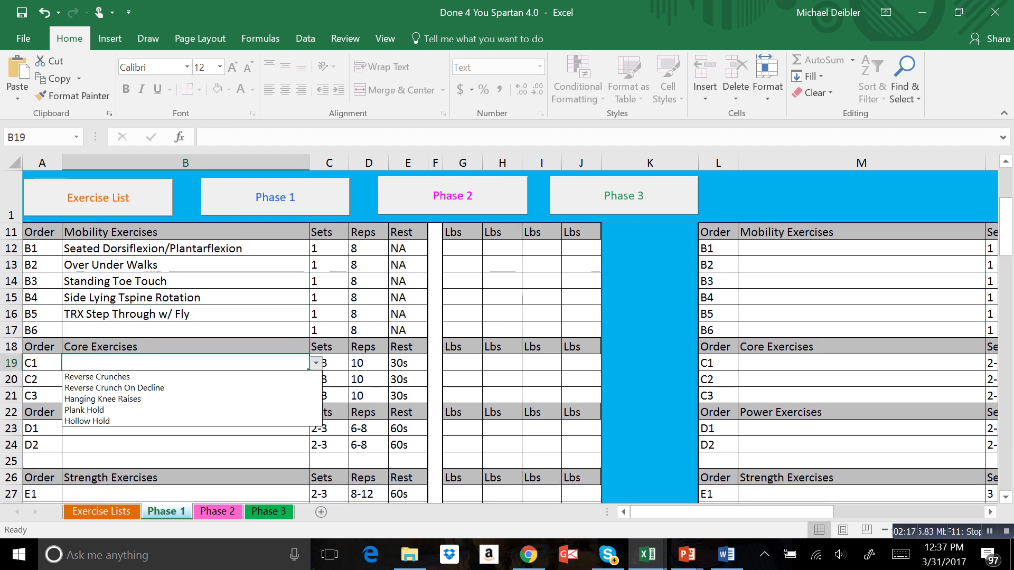
pyautogui.press('Down')
pyautogui.press('Return')
pyautogui.press('Down')
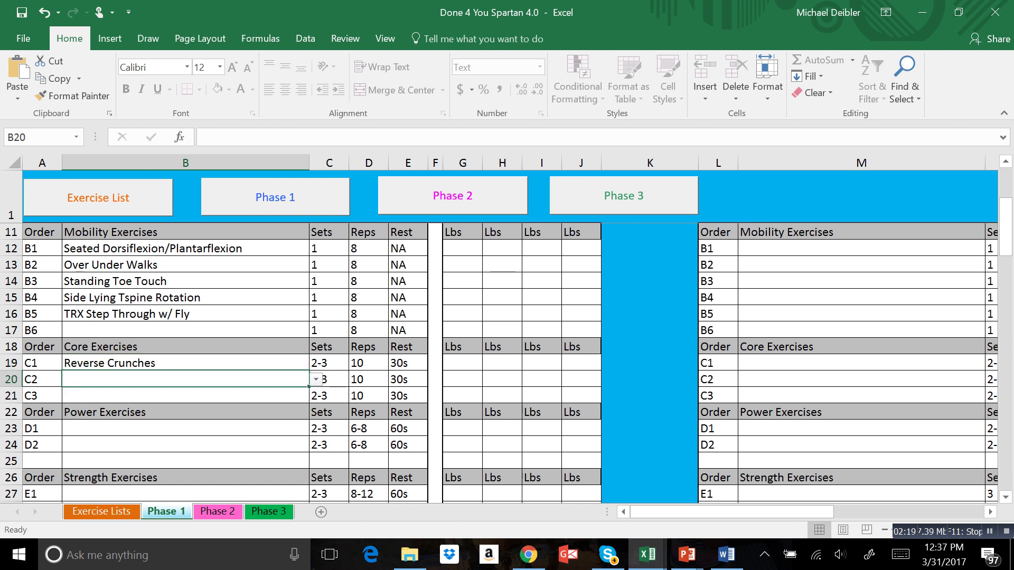
pyautogui.hotkey('alt', 'Down')
pyautogui.press('Down')
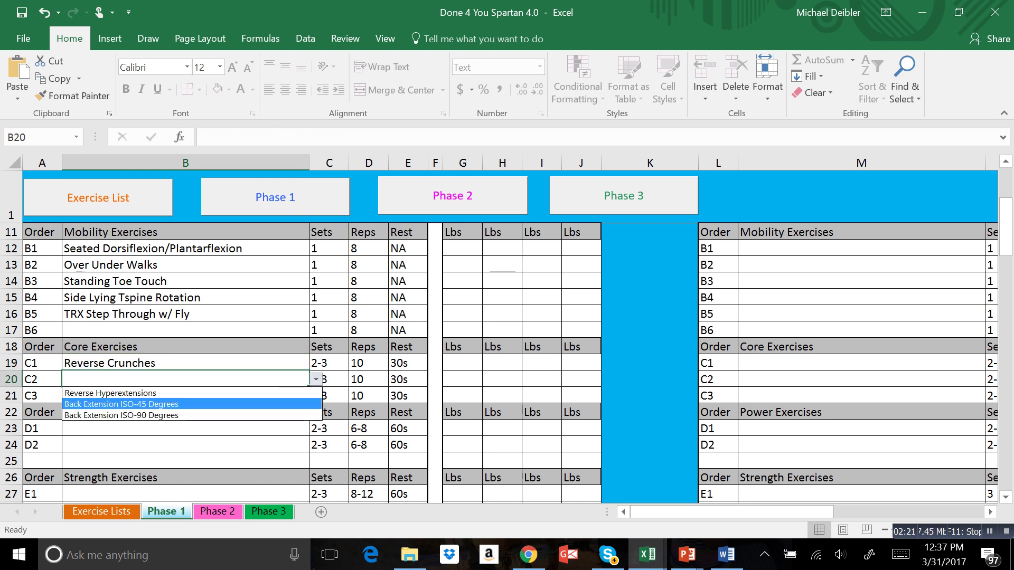
pyautogui.press('Return')
# - Choose Crab Walk for core slot C3 from its dropdown
pyautogui.press('Down')
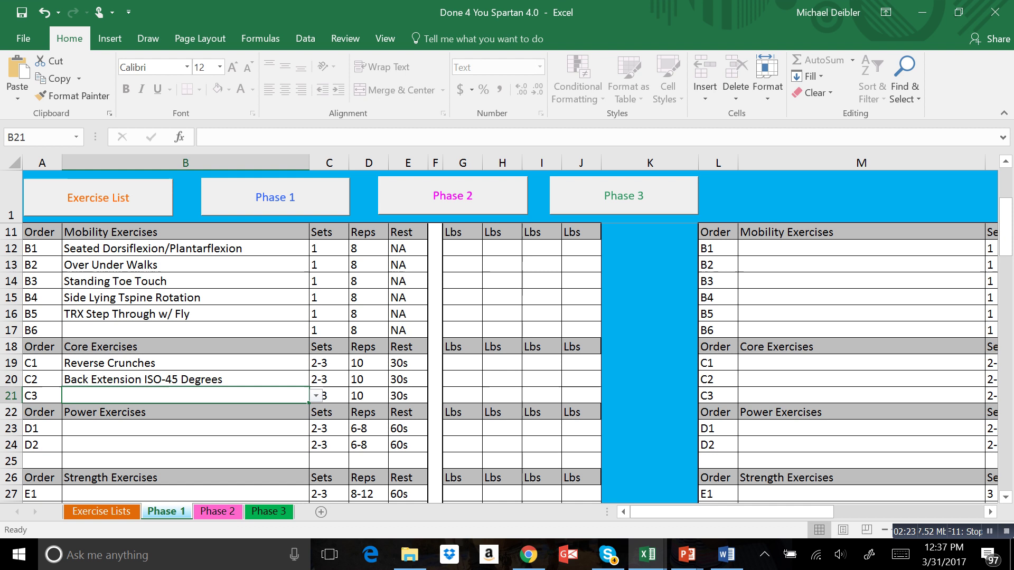
pyautogui.hotkey('alt', 'Down')
pyautogui.press('Down')
pyautogui.press('Down')
pyautogui.press('Down')
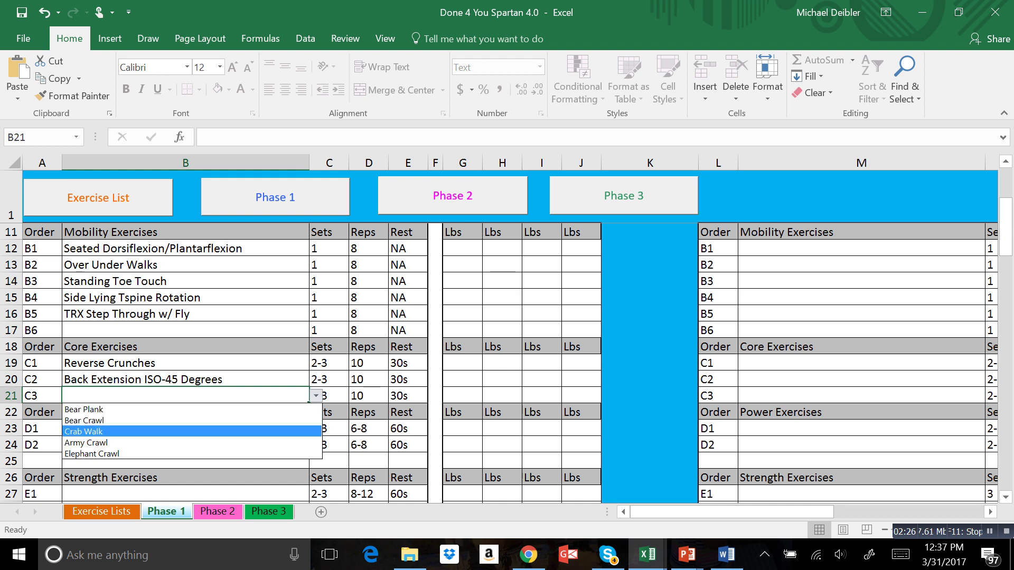
pyautogui.press('Return')
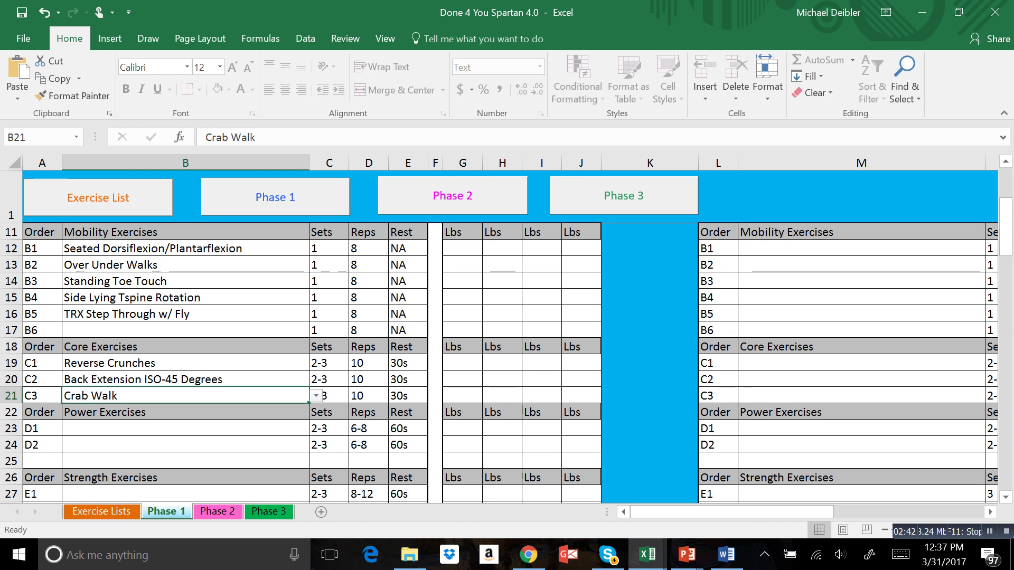
# - Select the empty D1 power exercise cell B23, then scroll down to the E1 strength exercise
pyautogui.click(185, 428)
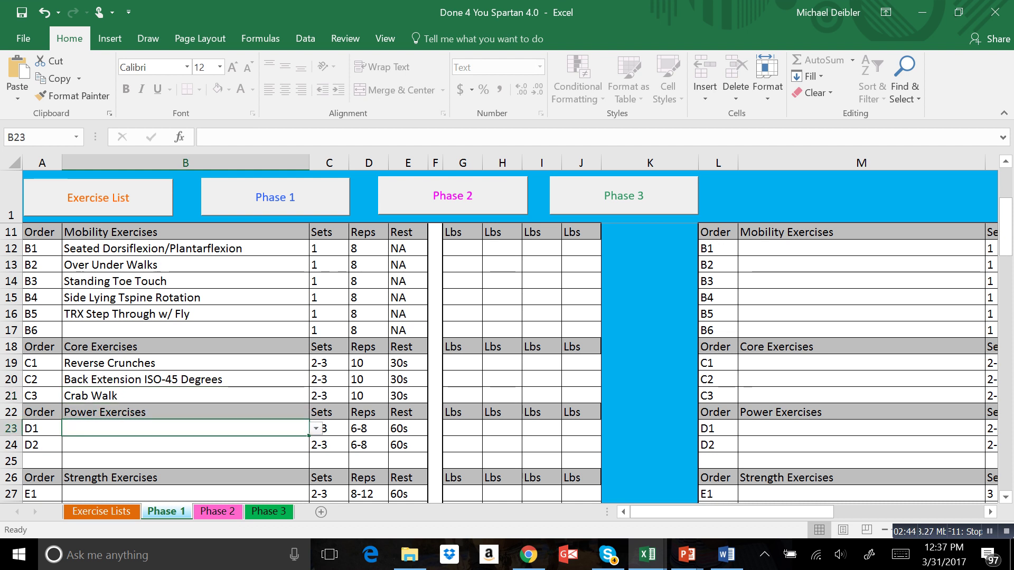
pyautogui.scroll(-2, 506, 347)
pyautogui.scroll(-4, 506, 356)
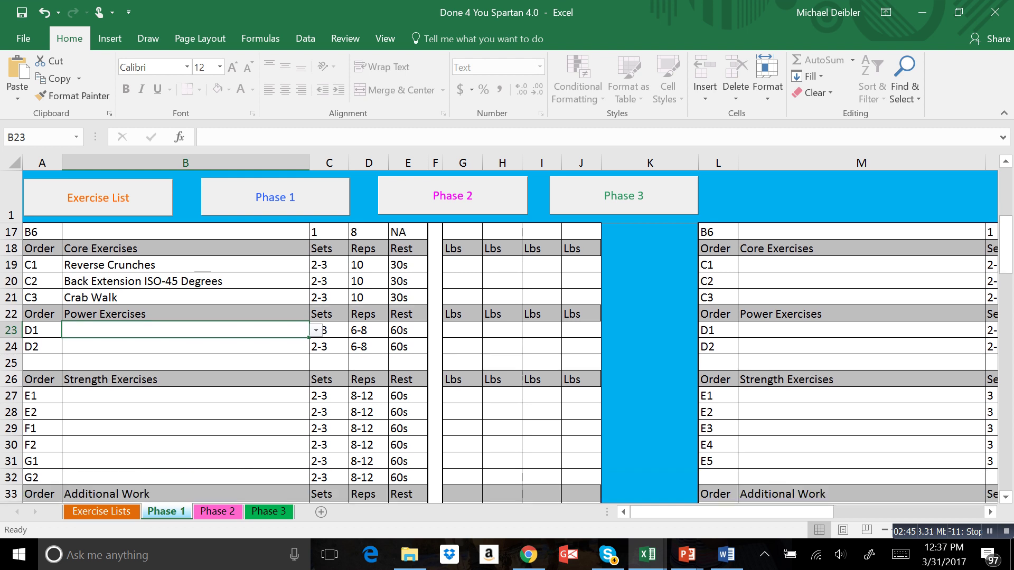
pyautogui.scroll(2, 507, 363)
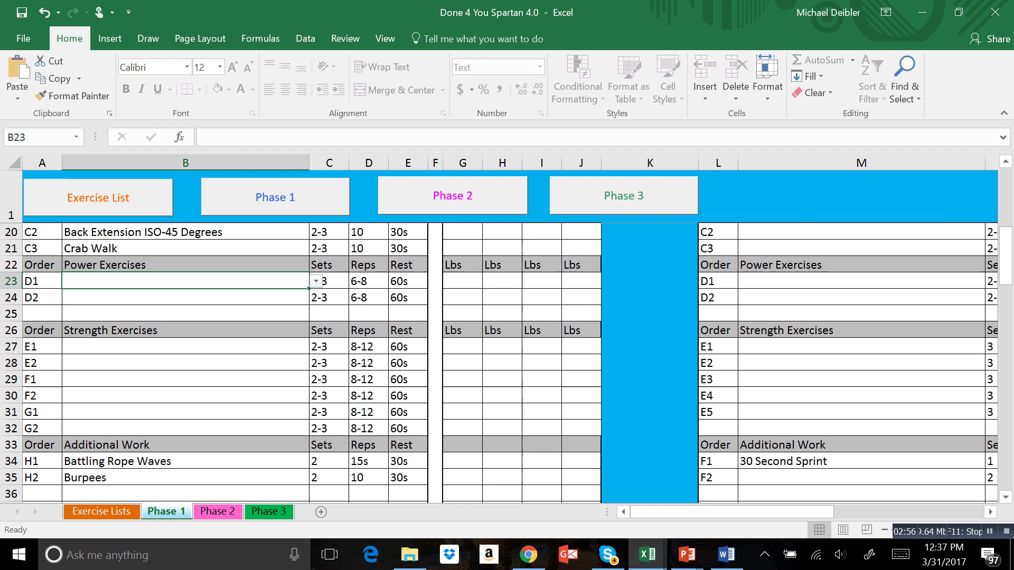
pyautogui.scroll(1, 506, 363)
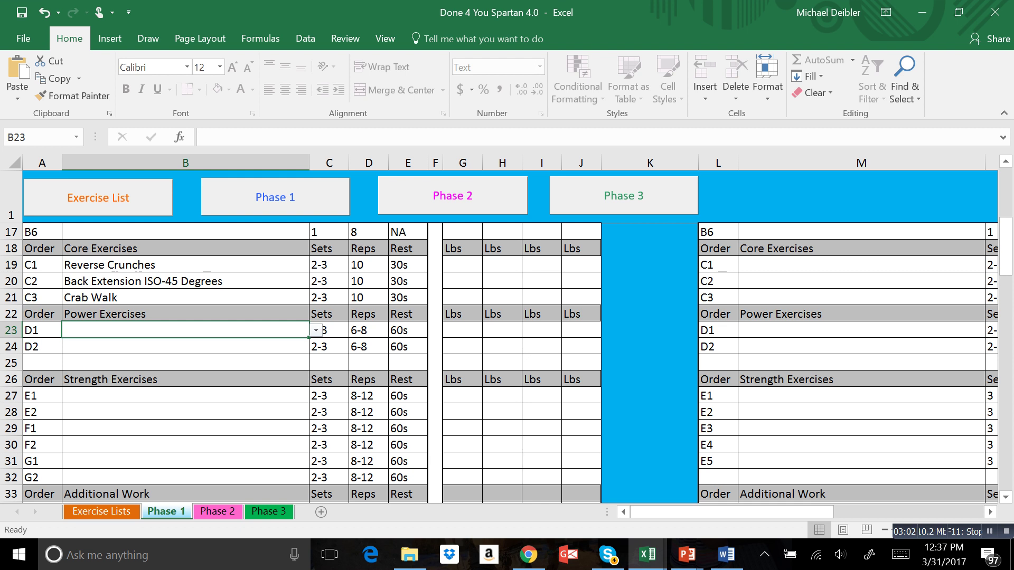
pyautogui.scroll(-1, 506, 363)
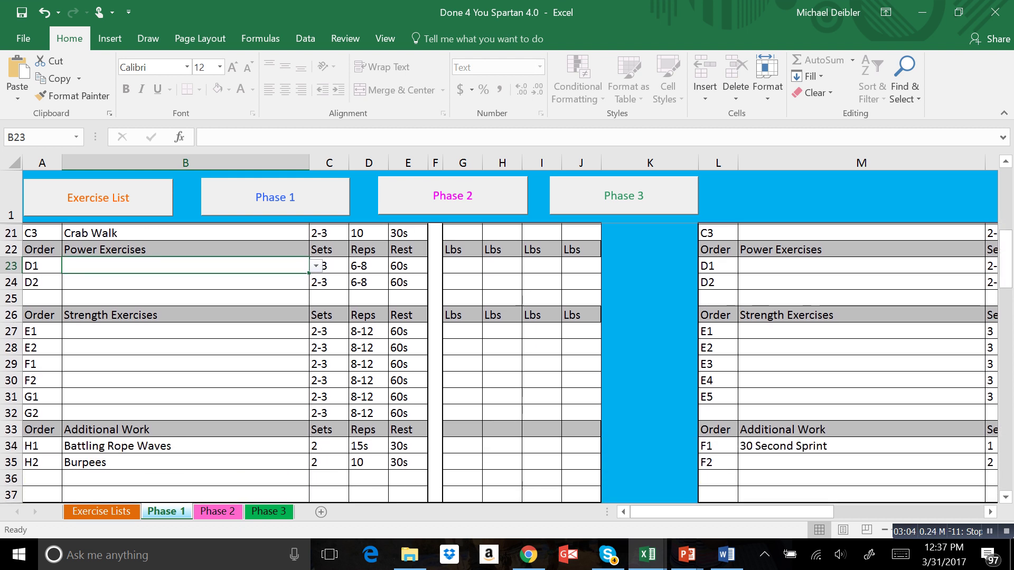
pyautogui.scroll(-1, 506, 364)
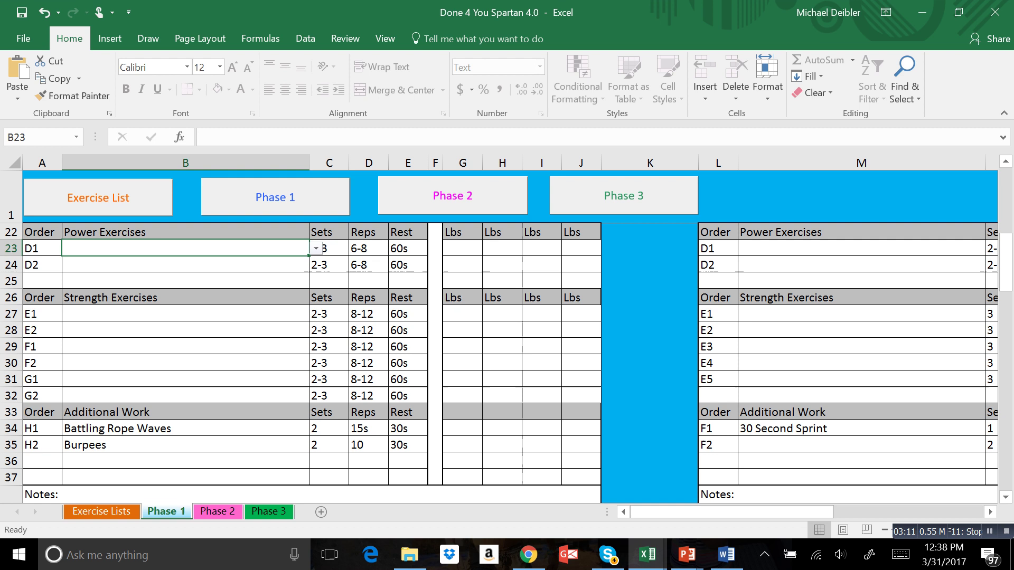
# - Pick 10 from G27's weight dropdown for exercise E1, then return to the top and select L3
pyautogui.click(462, 314)
pyautogui.click(490, 314)
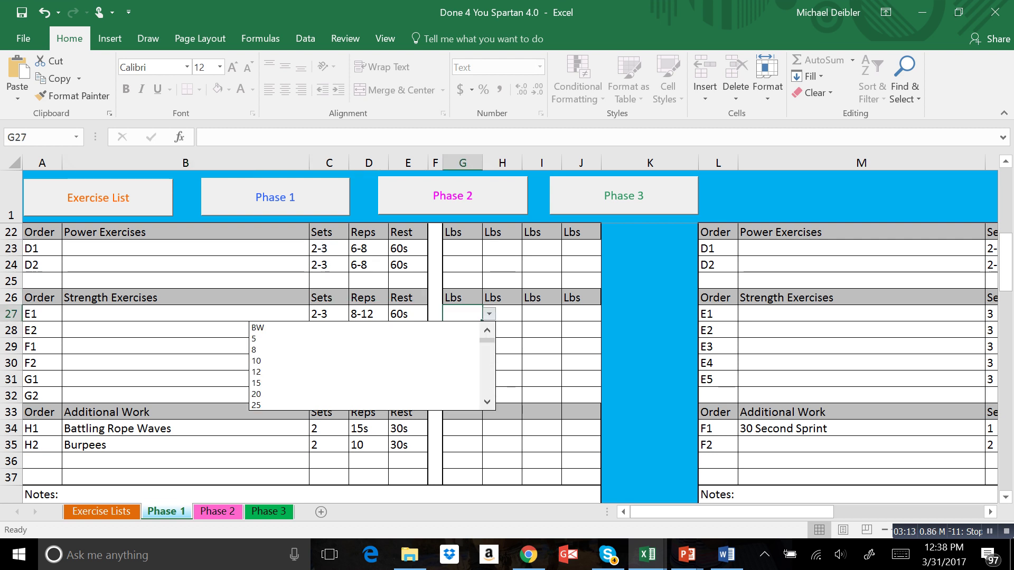
pyautogui.click(317, 360)
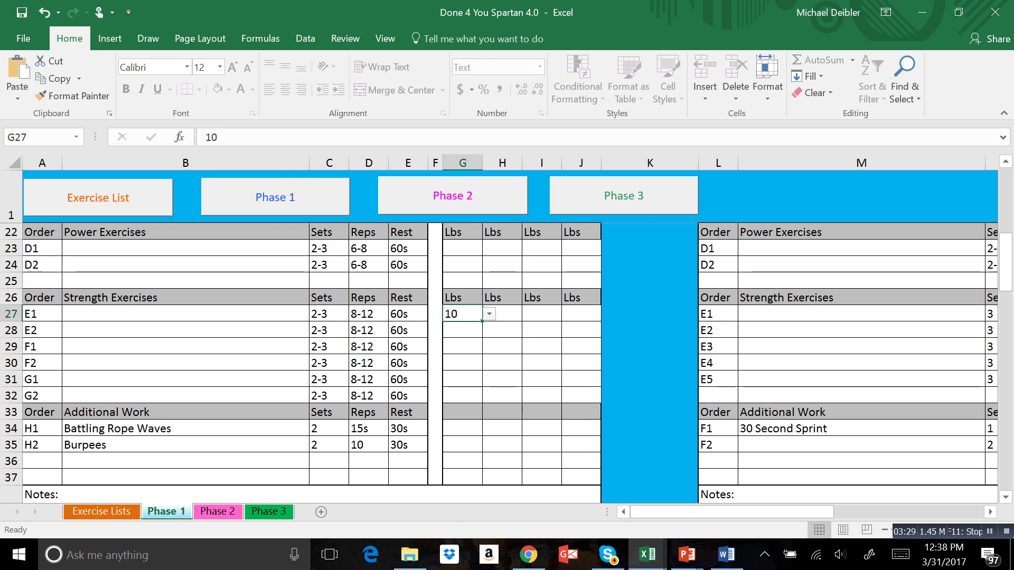
pyautogui.scroll(4, 507, 359)
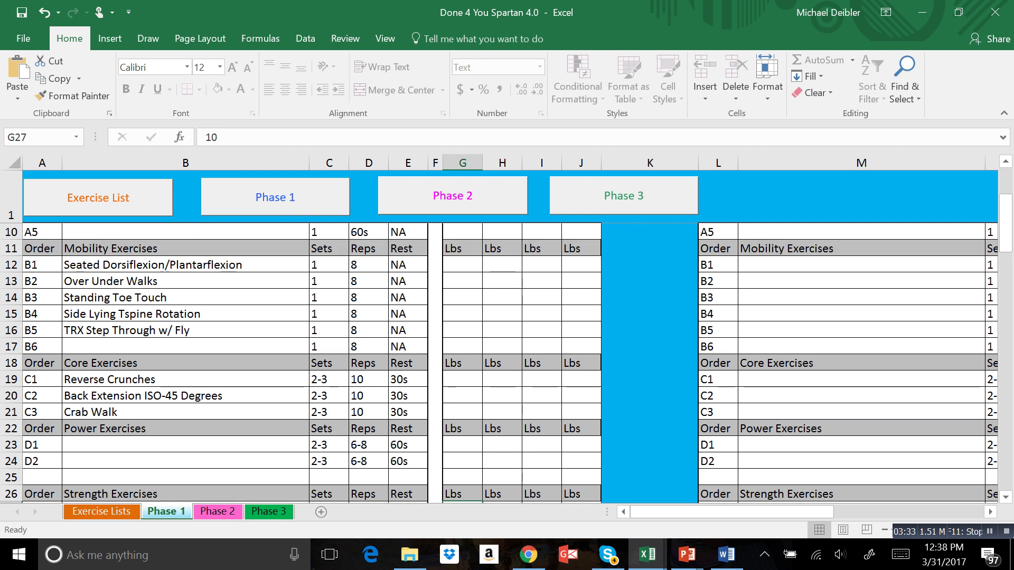
pyautogui.scroll(2, 507, 359)
pyautogui.scroll(1, 312, 338)
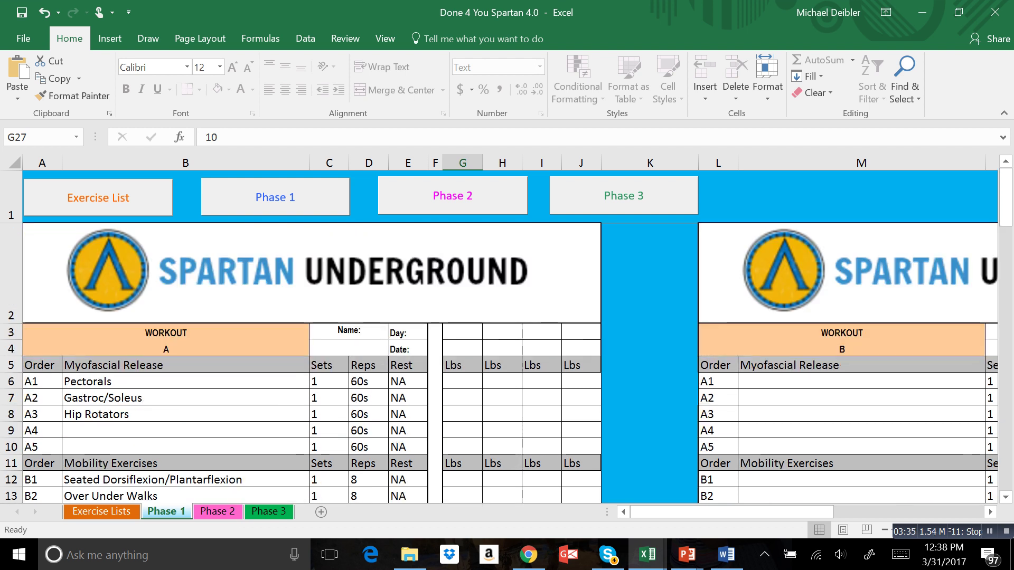
pyautogui.click(842, 333)
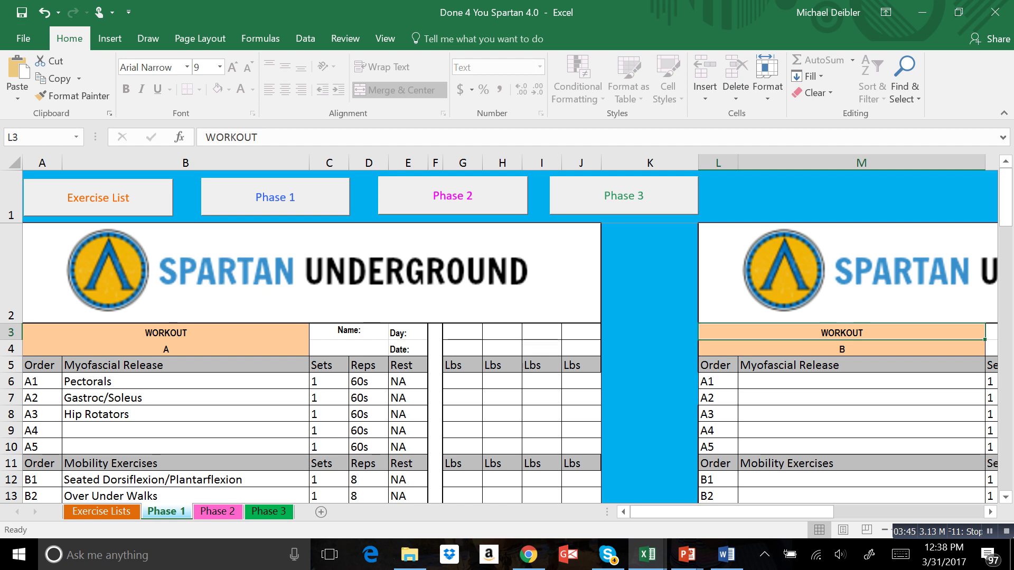
# - Scroll through the Phase 2 workout sheet, then through the Phase 3 sheet
pyautogui.click(185, 381)
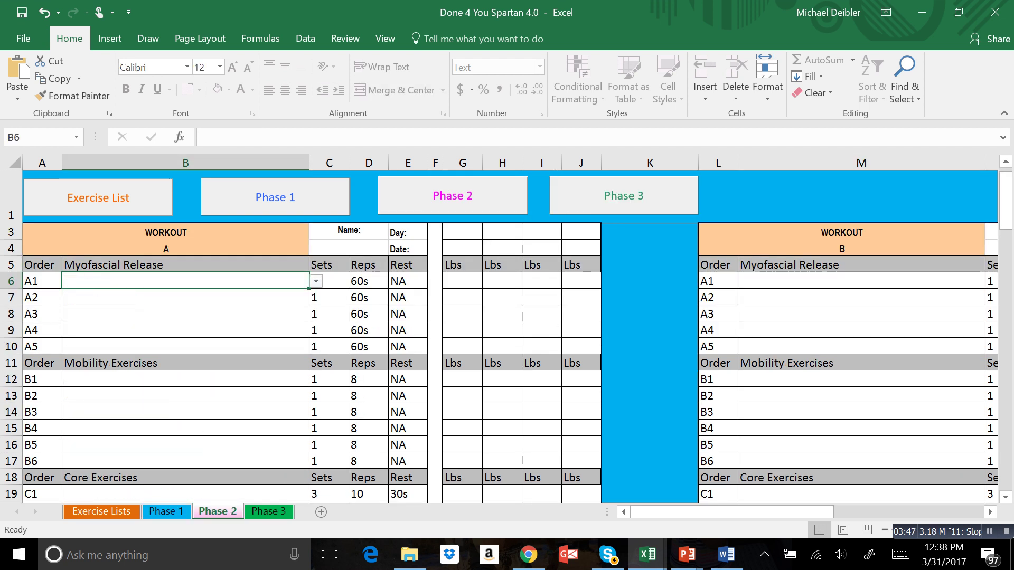
pyautogui.scroll(-2, 507, 338)
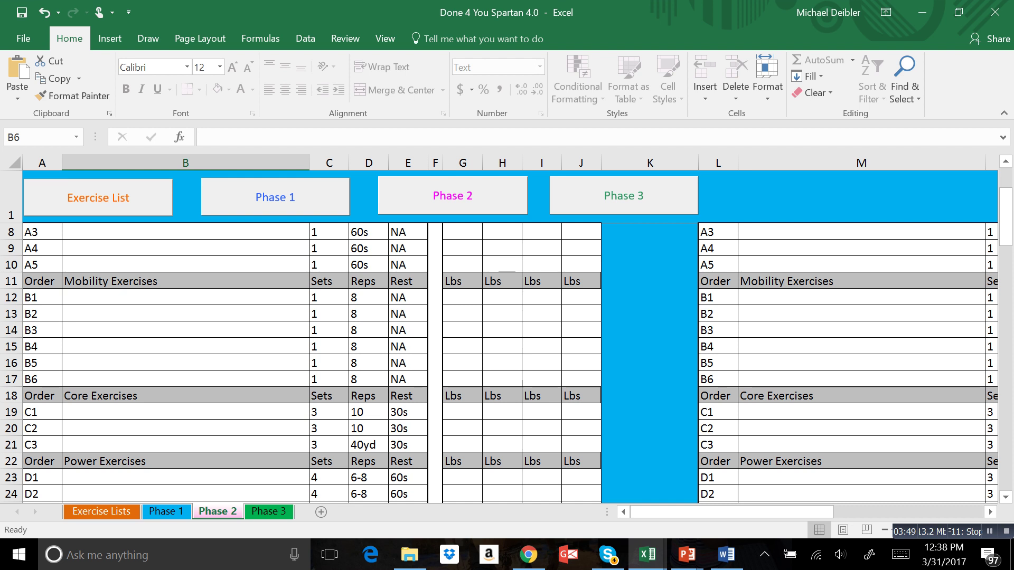
pyautogui.scroll(-3, 507, 338)
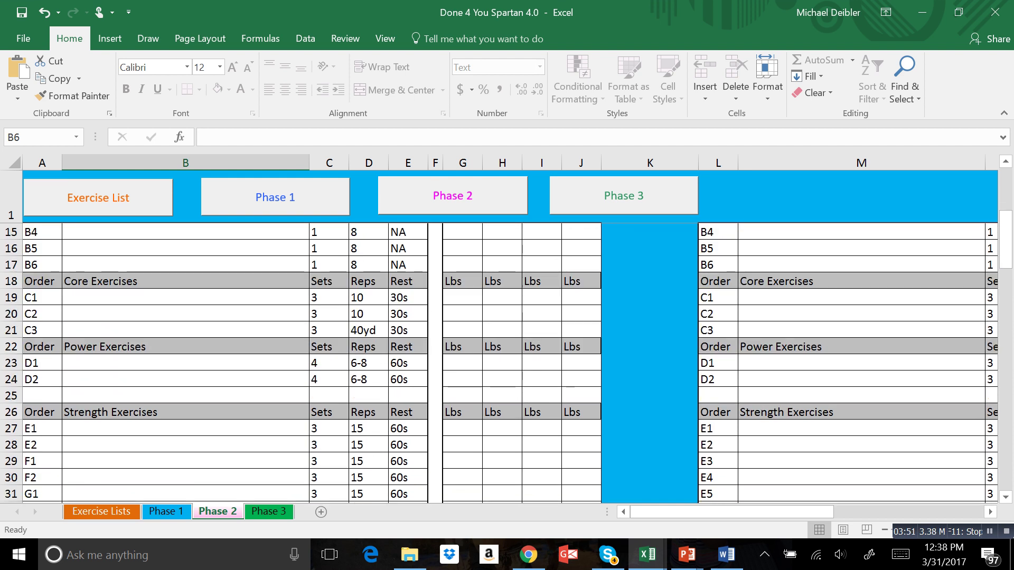
pyautogui.scroll(-2, 507, 338)
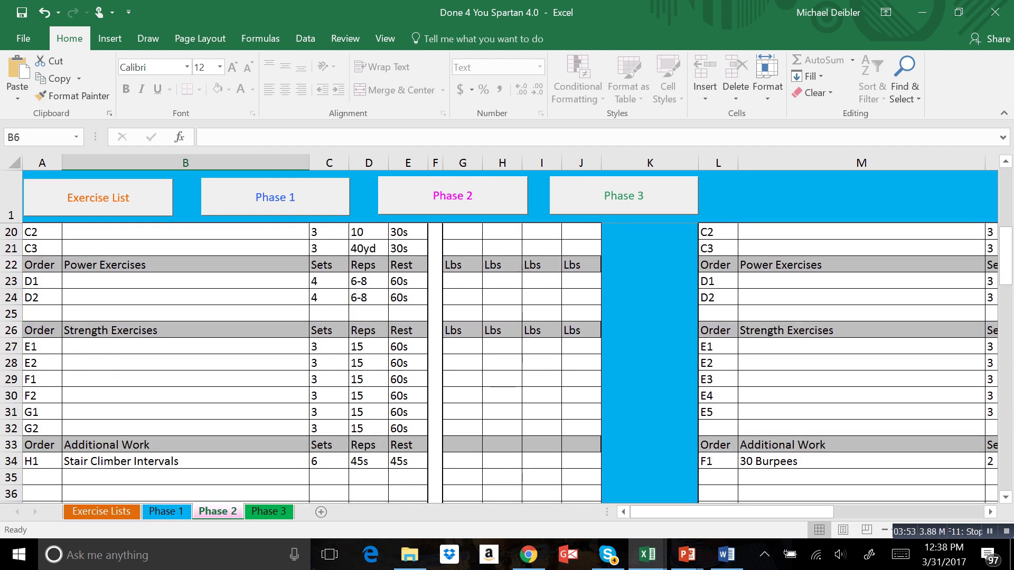
pyautogui.click(623, 196)
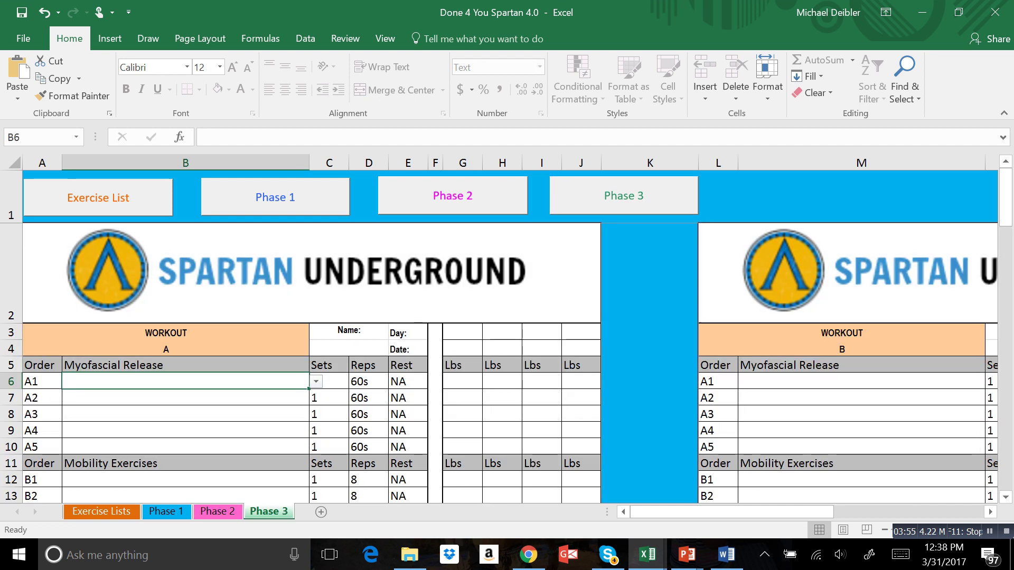
pyautogui.scroll(-5, 507, 359)
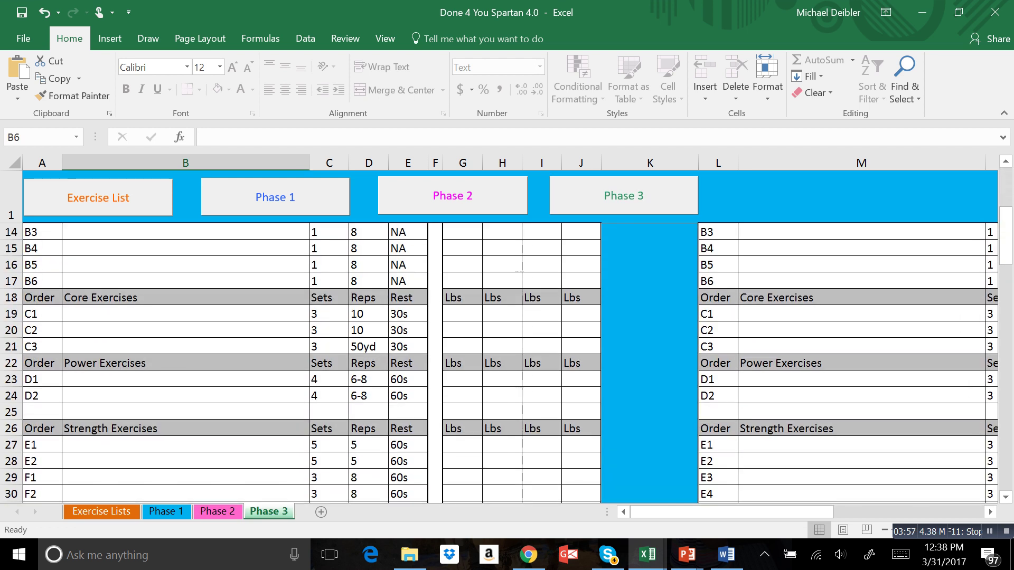
pyautogui.scroll(-2, 507, 359)
pyautogui.scroll(6, 508, 365)
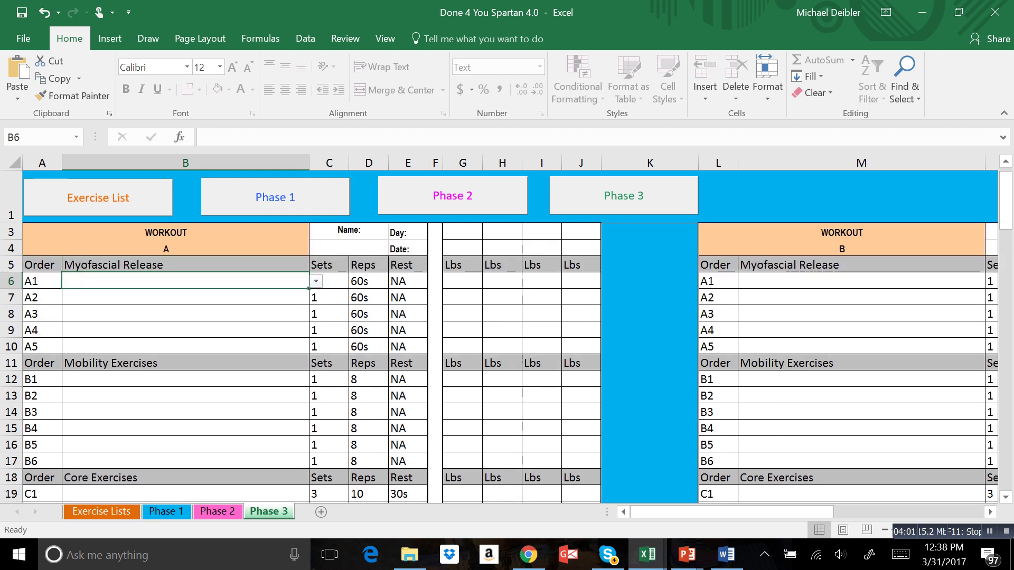
pyautogui.scroll(1, 507, 365)
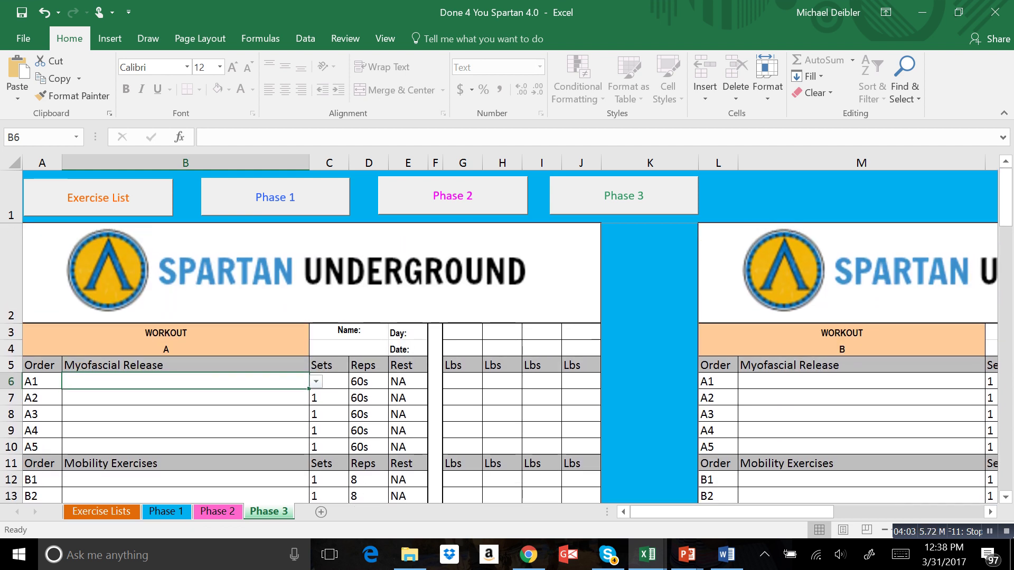
# - Browse the Exercise Lists sheet's categories across and down, then go back to Phase 1
pyautogui.hotkey('ctrl', 'pageup')
pyautogui.hotkey('ctrl', 'pageup')
pyautogui.hotkey('ctrl', 'pageup')
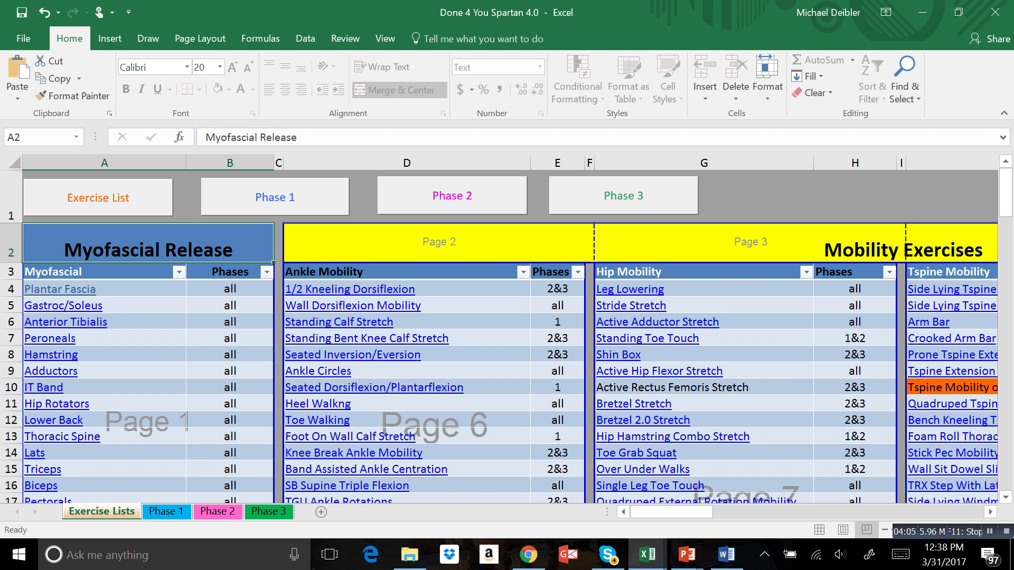
pyautogui.hscroll(3, 507, 364)
pyautogui.hscroll(2, 507, 365)
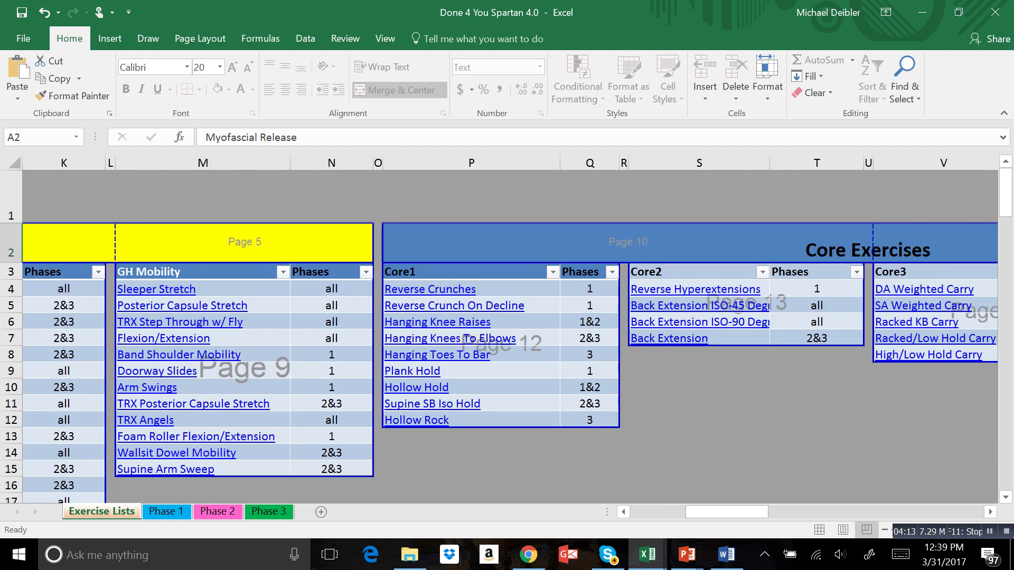
pyautogui.hscroll(-1, 691, 323)
pyautogui.hscroll(-5, 507, 364)
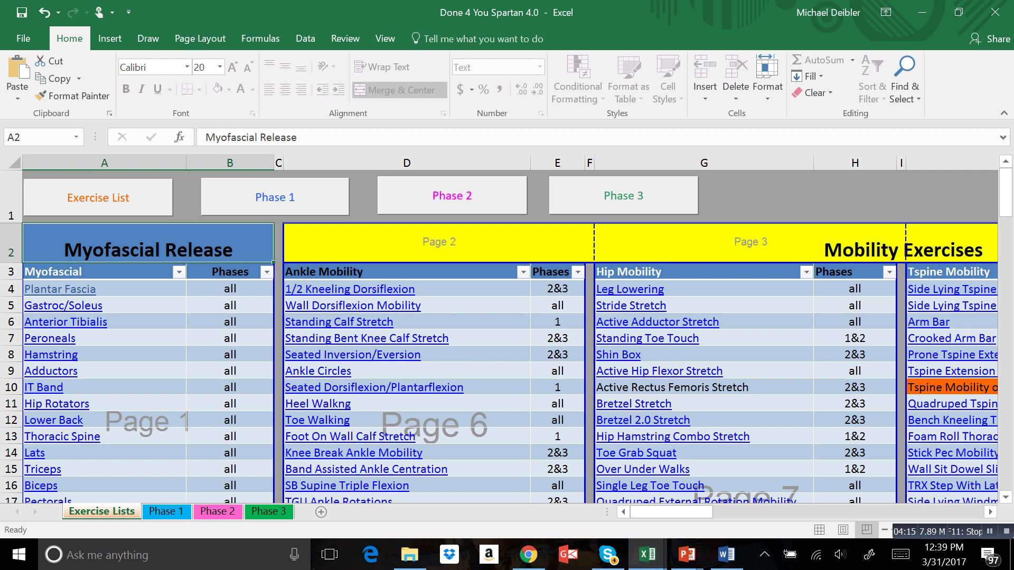
pyautogui.scroll(-3, 507, 364)
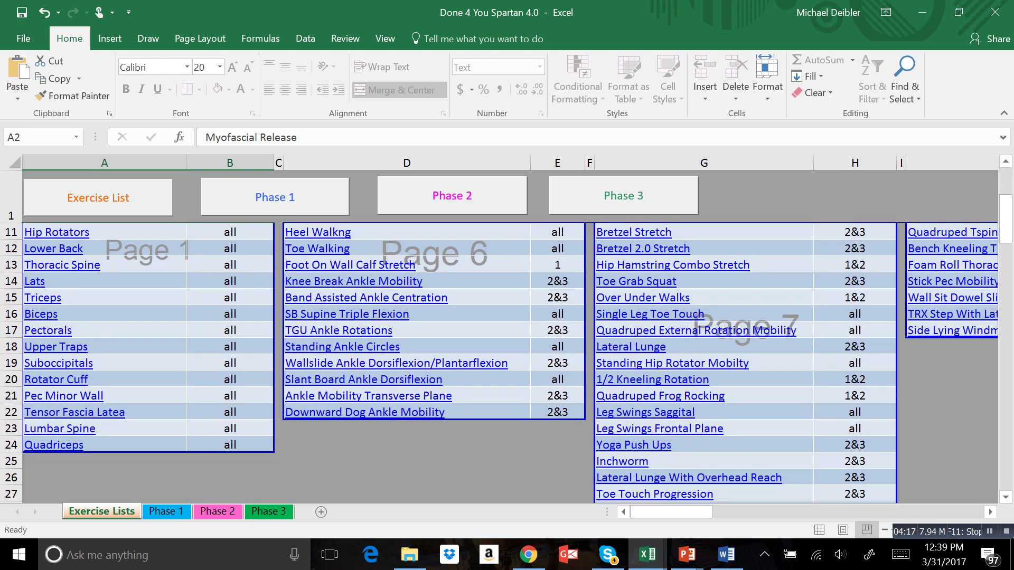
pyautogui.scroll(3, 507, 365)
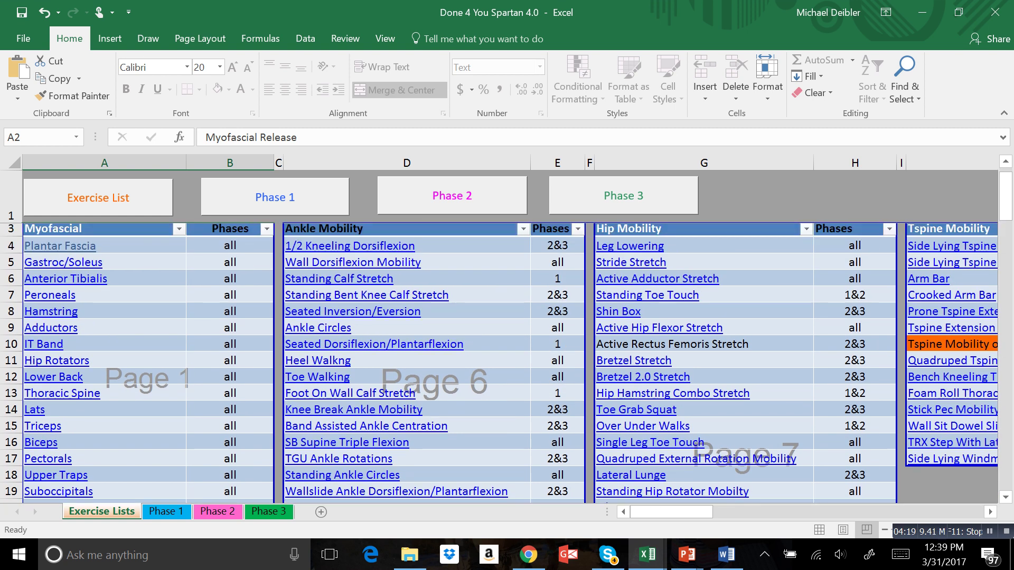
pyautogui.scroll(1, 507, 364)
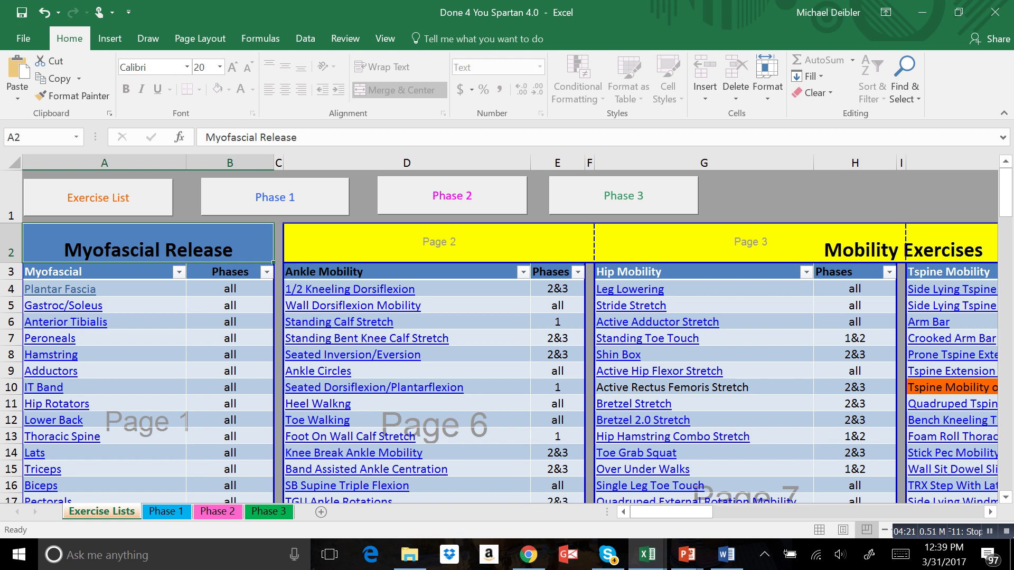
pyautogui.hotkey('ctrl', 'pagedown')
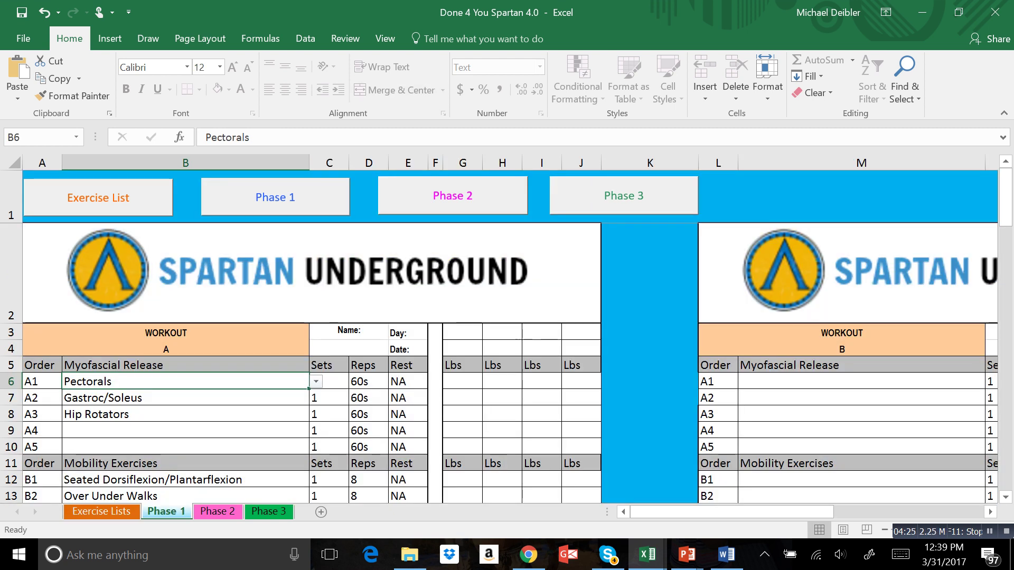
pyautogui.scroll(-1, 507, 338)
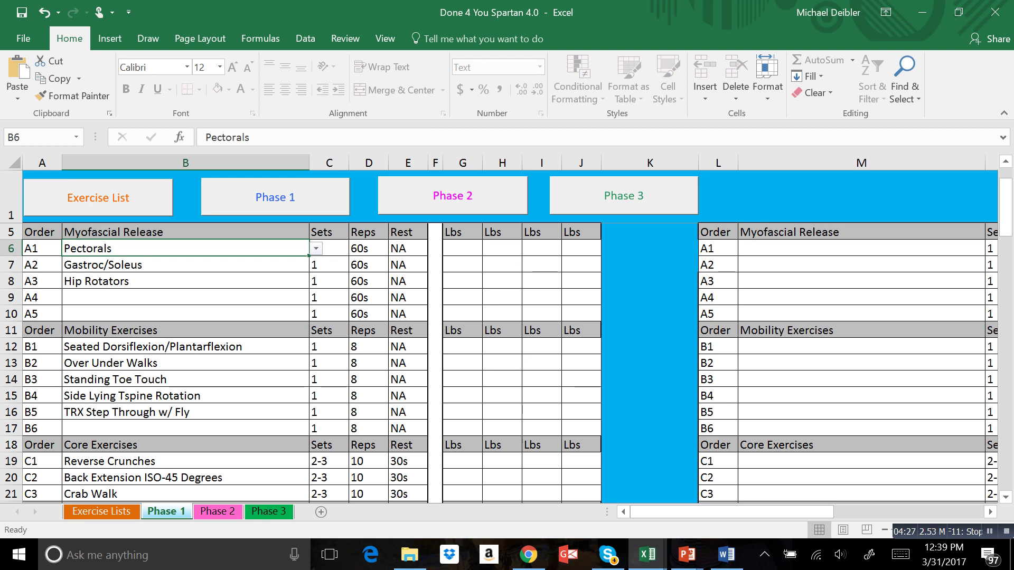